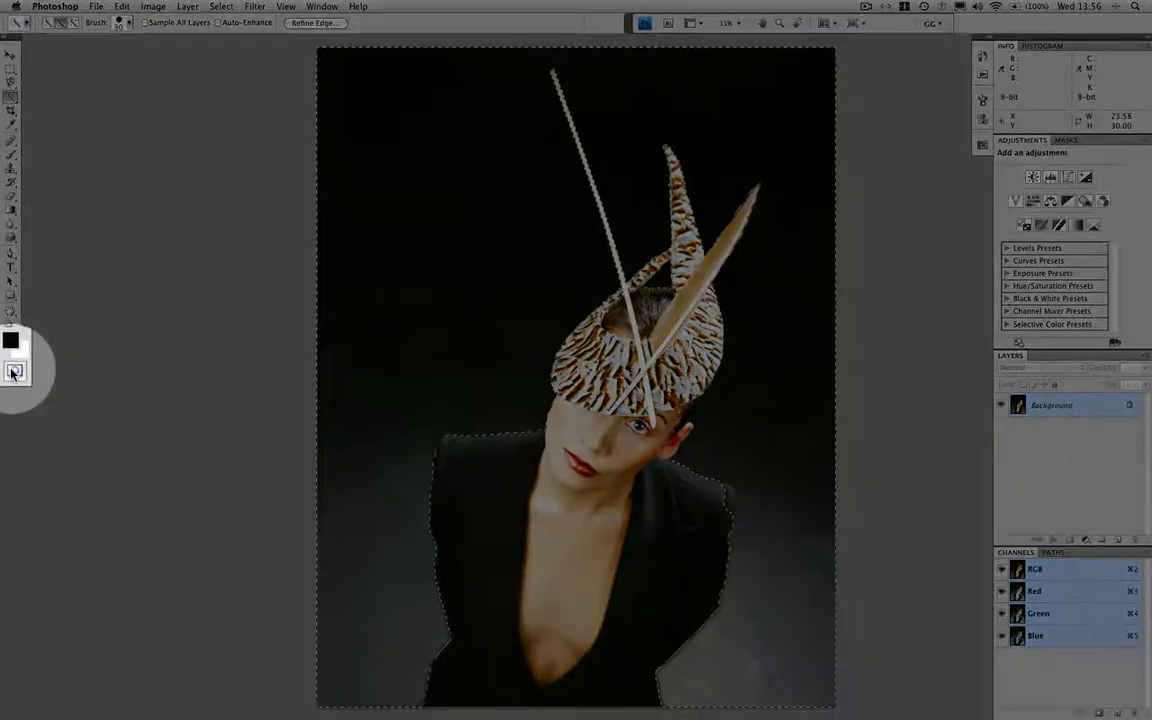
# Set the Quick Mask overlay color to R 0, G 255, B 0 and display the background selection as a quick mask
pyautogui.click(14, 372)
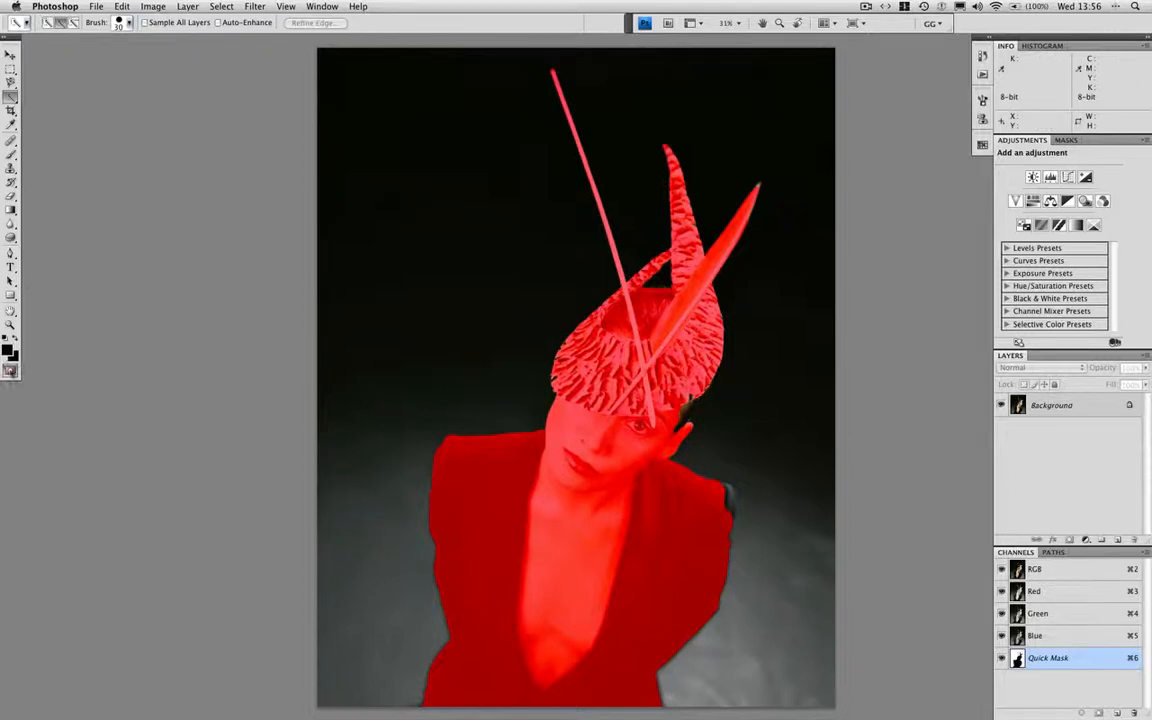
pyautogui.doubleClick(11, 372)
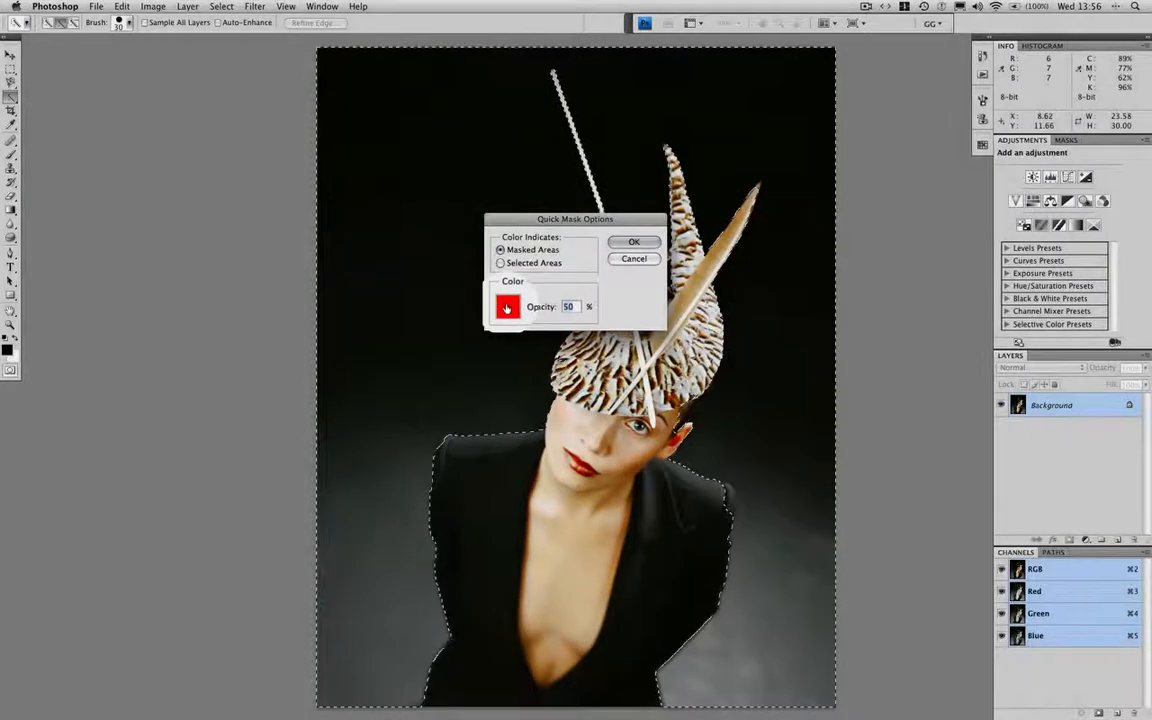
pyautogui.click(508, 308)
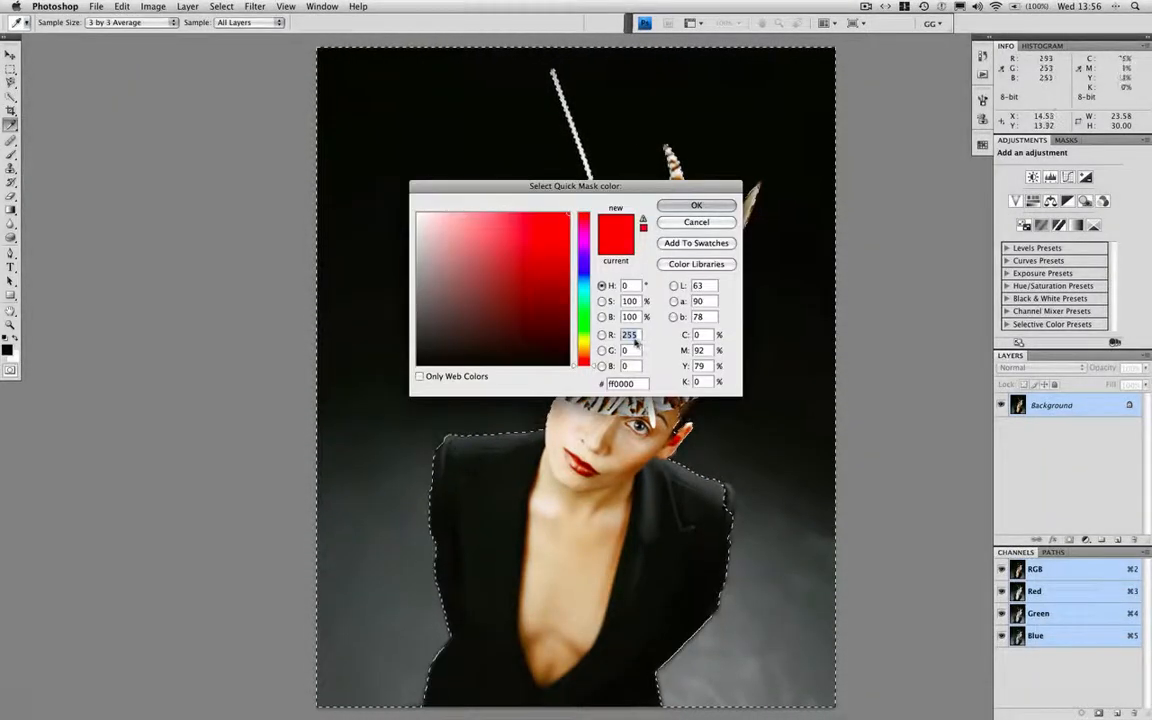
pyautogui.write('0')
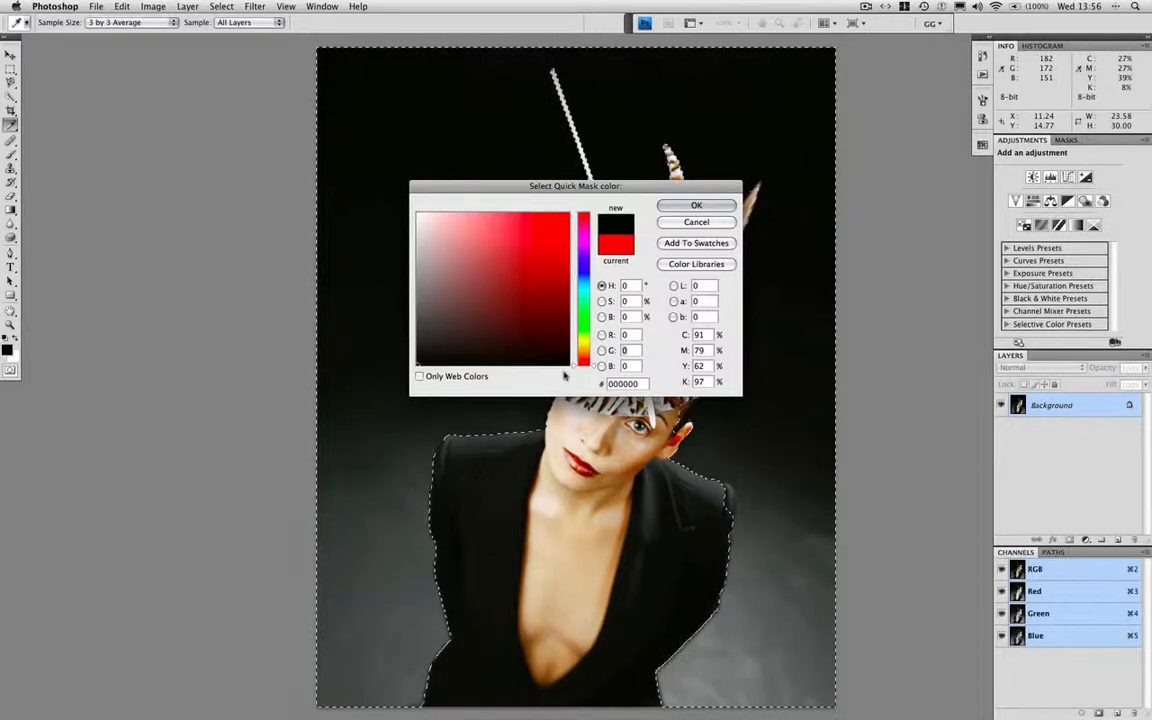
pyautogui.click(696, 205)
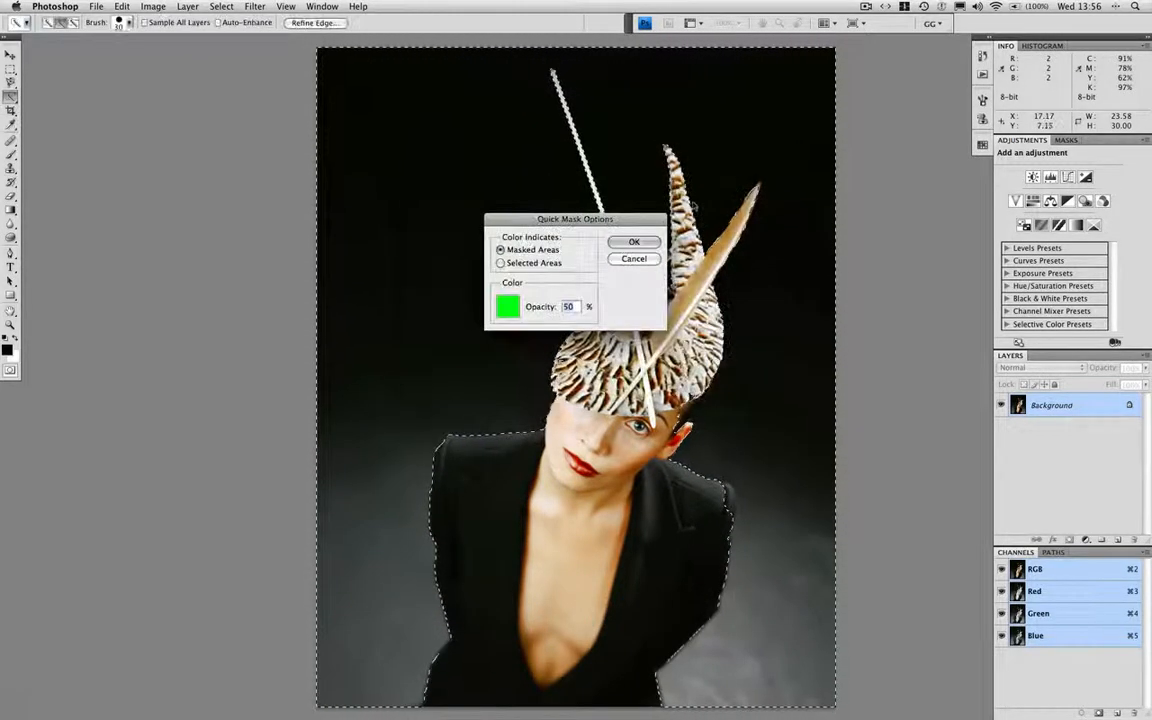
pyautogui.click(634, 243)
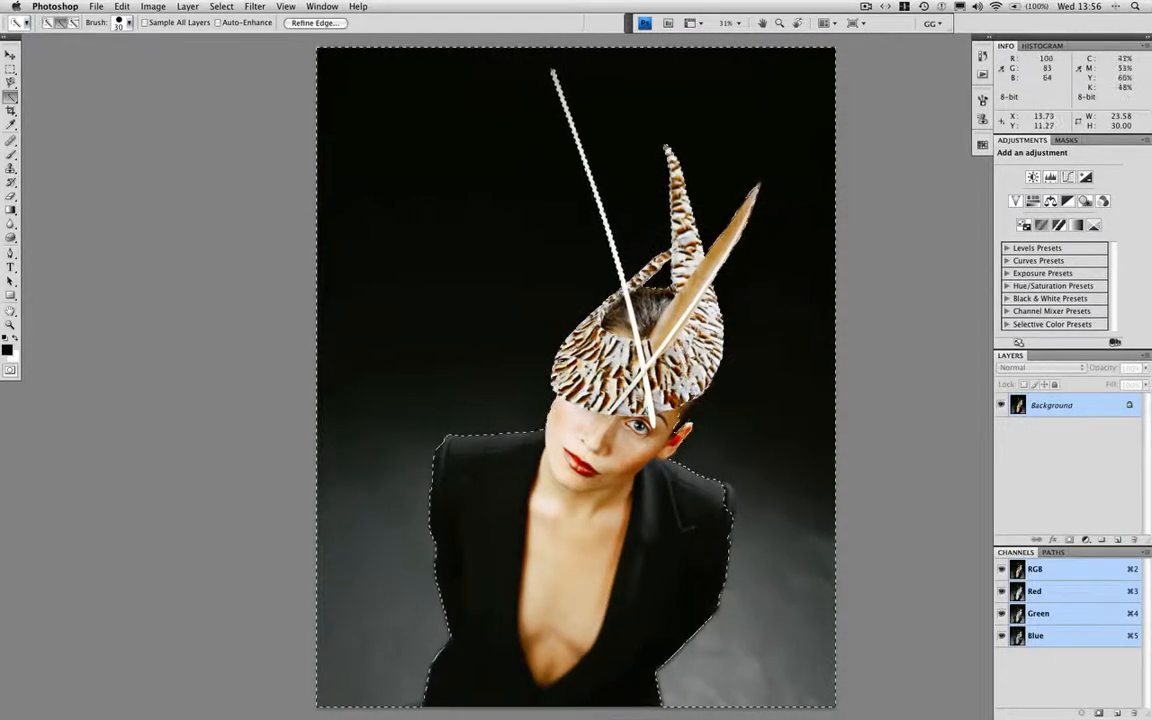
pyautogui.press('q')
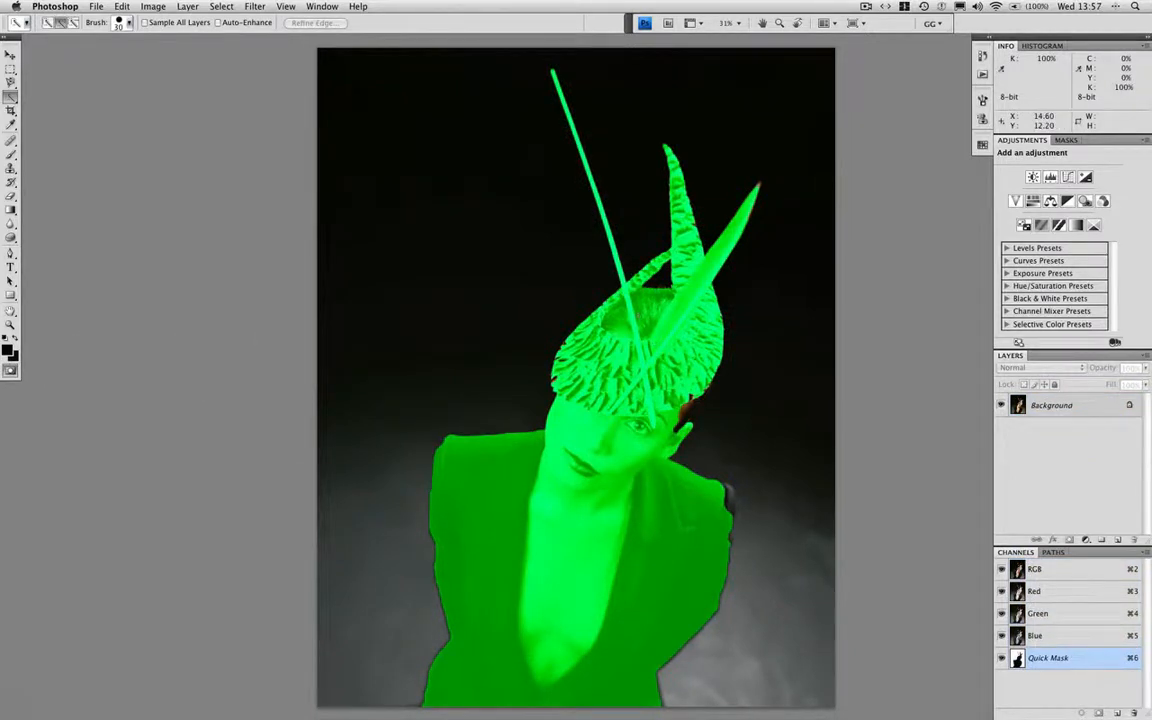
# Paint the missed areas around the hat, hair and shoulder into the mask with a hard 19 px brush at 100% opacity and flow
pyautogui.press('super+1')
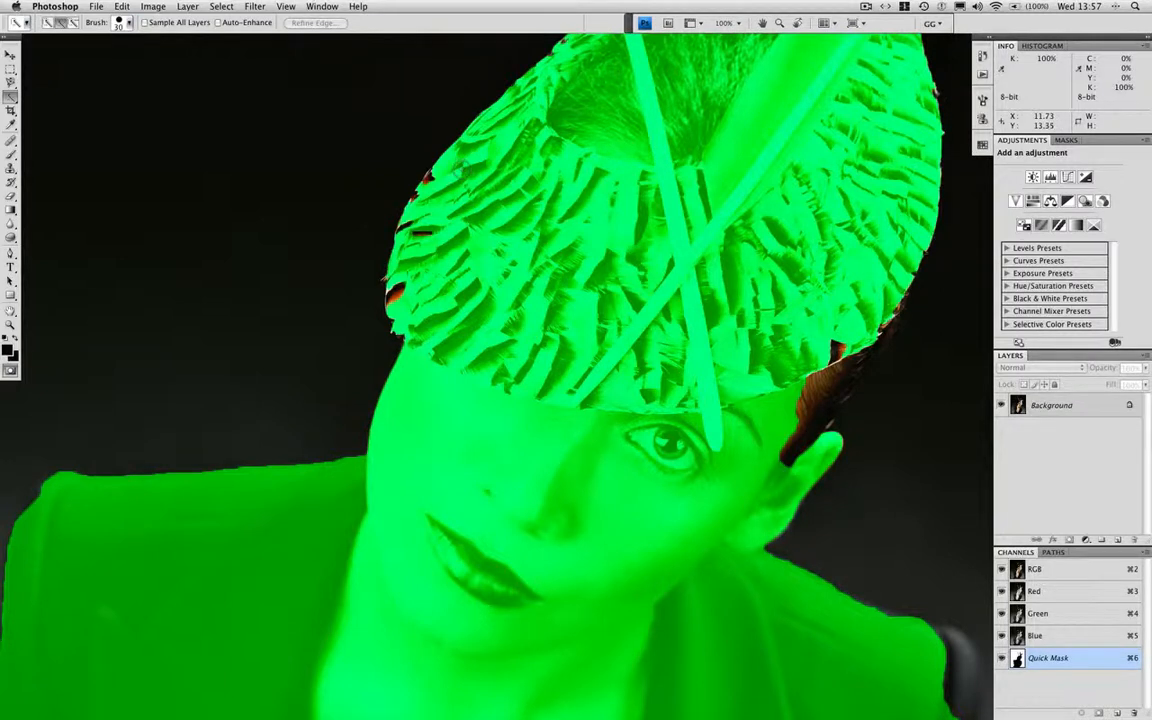
pyautogui.press('b')
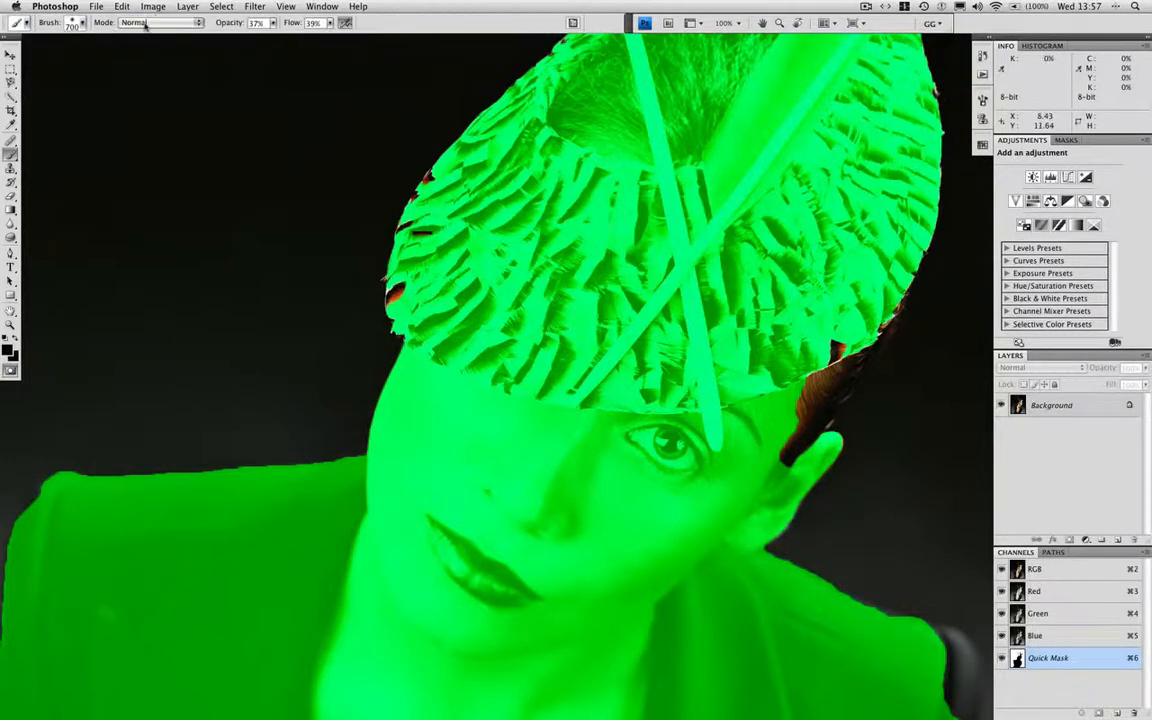
pyautogui.click(73, 22)
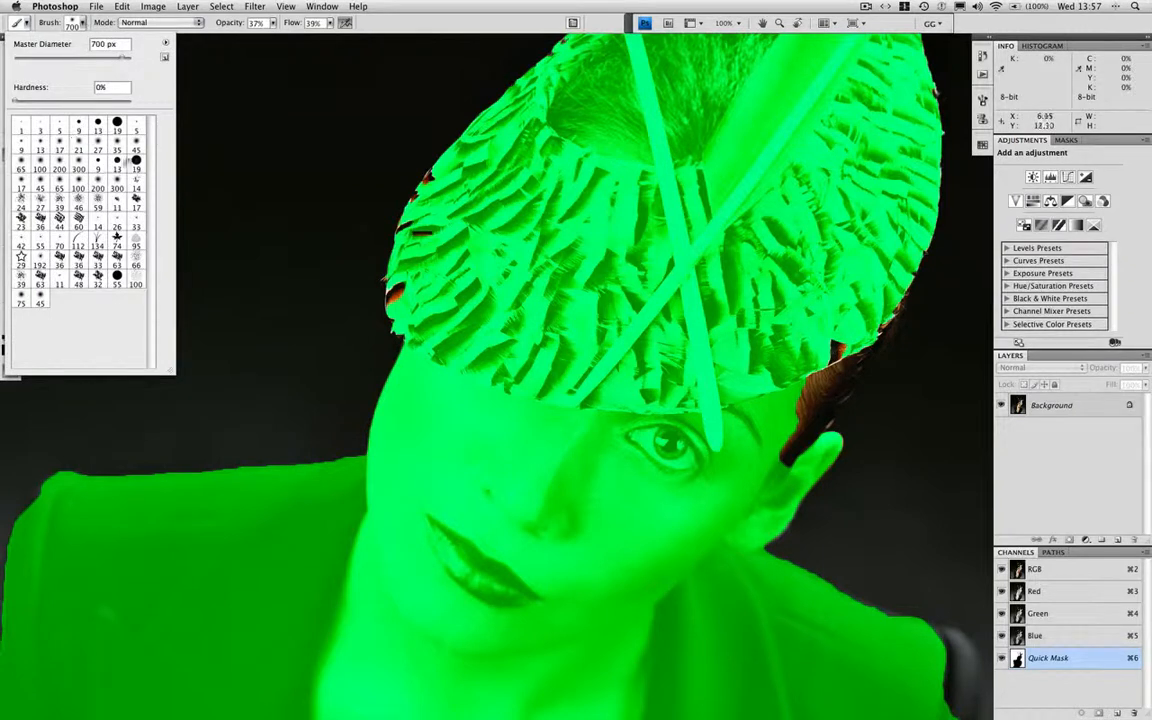
pyautogui.click(134, 160)
pyautogui.click(273, 23)
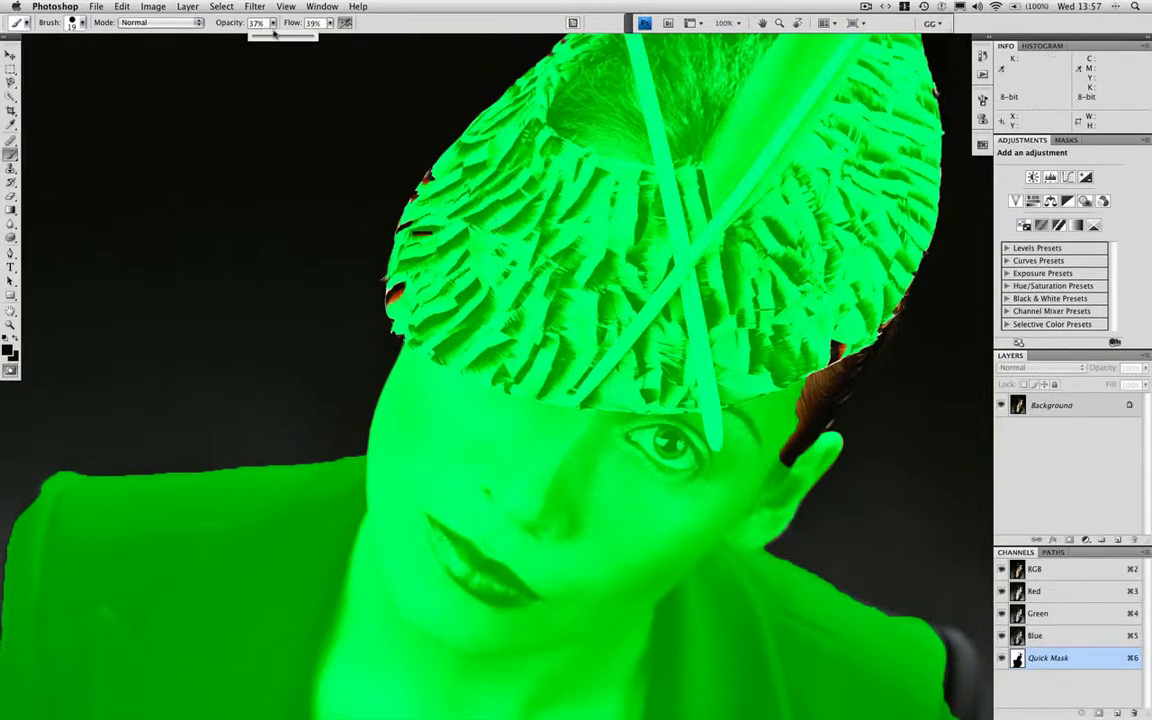
pyautogui.moveTo(275, 35); pyautogui.dragTo(370, 36)
pyautogui.click(330, 23)
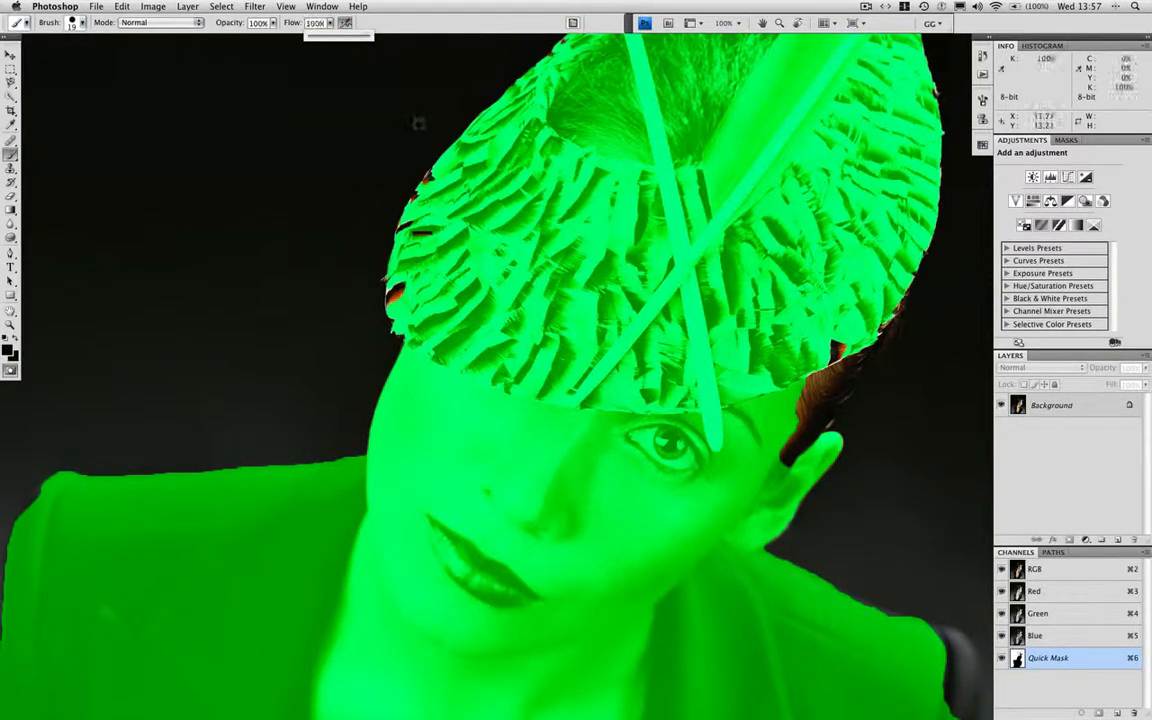
pyautogui.press('Return')
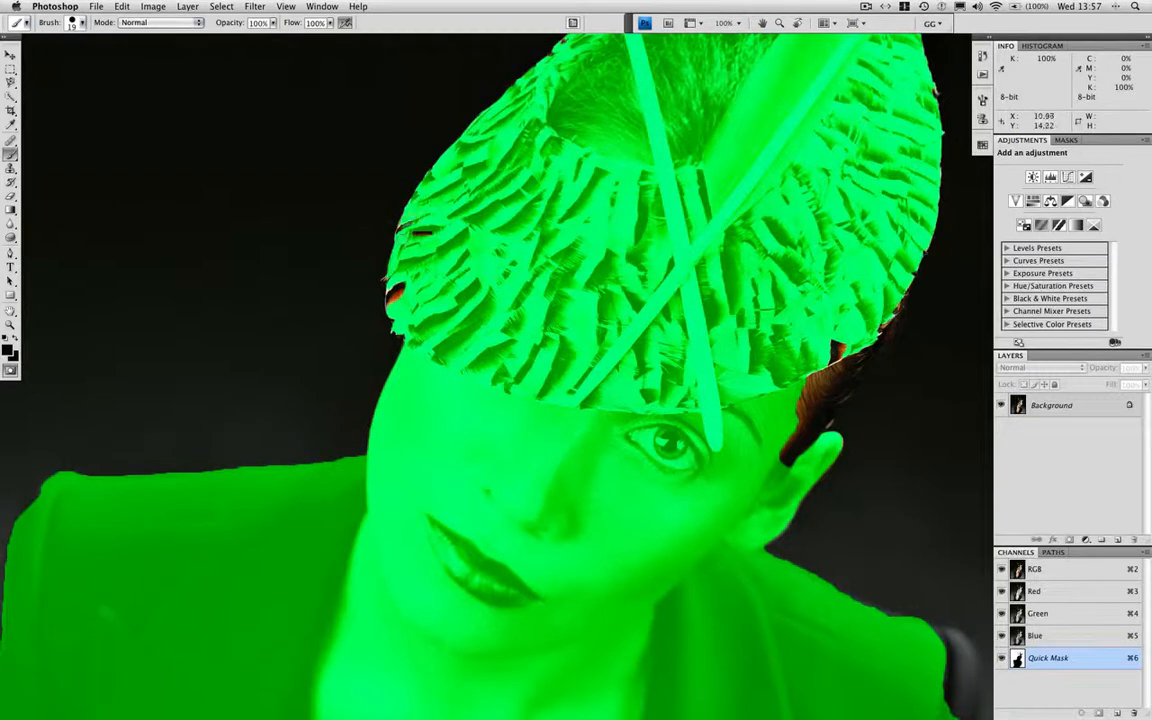
pyautogui.moveTo(401, 288); pyautogui.dragTo(392, 301)
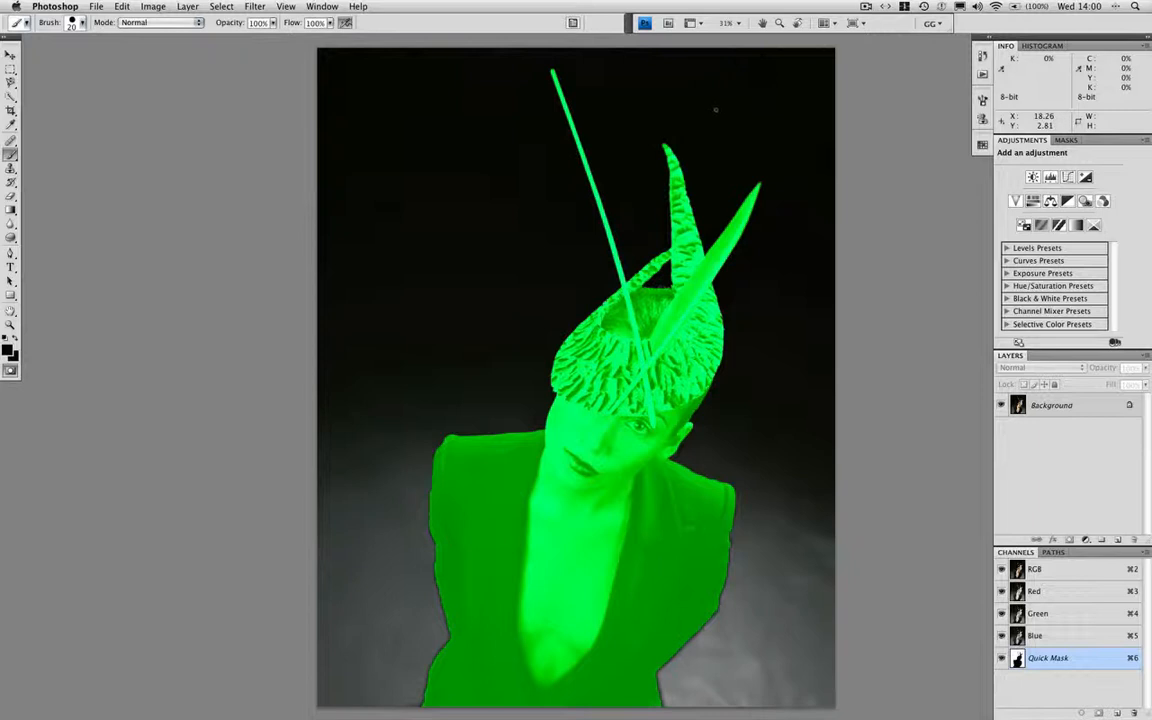
# Soften the quick mask with a Gaussian Blur of 2 pixels radius and make that history state the History Brush source
pyautogui.click(255, 6)
pyautogui.moveTo(300, 110)
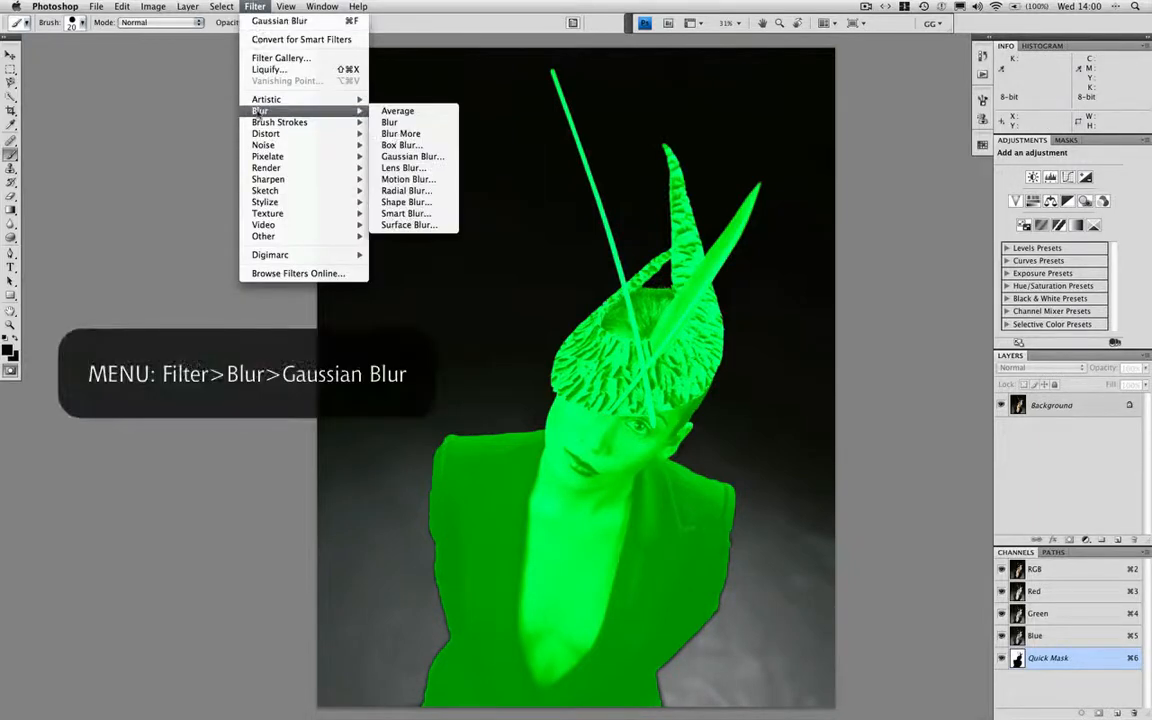
pyautogui.click(399, 157)
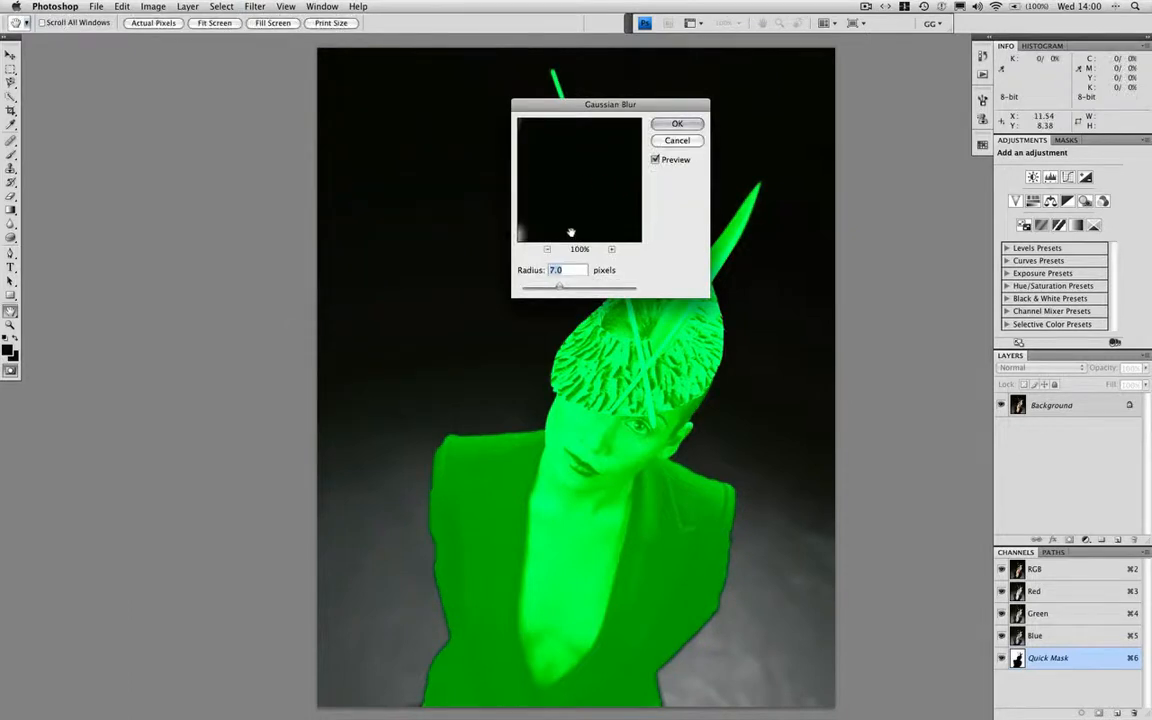
pyautogui.press('alt+super+0')
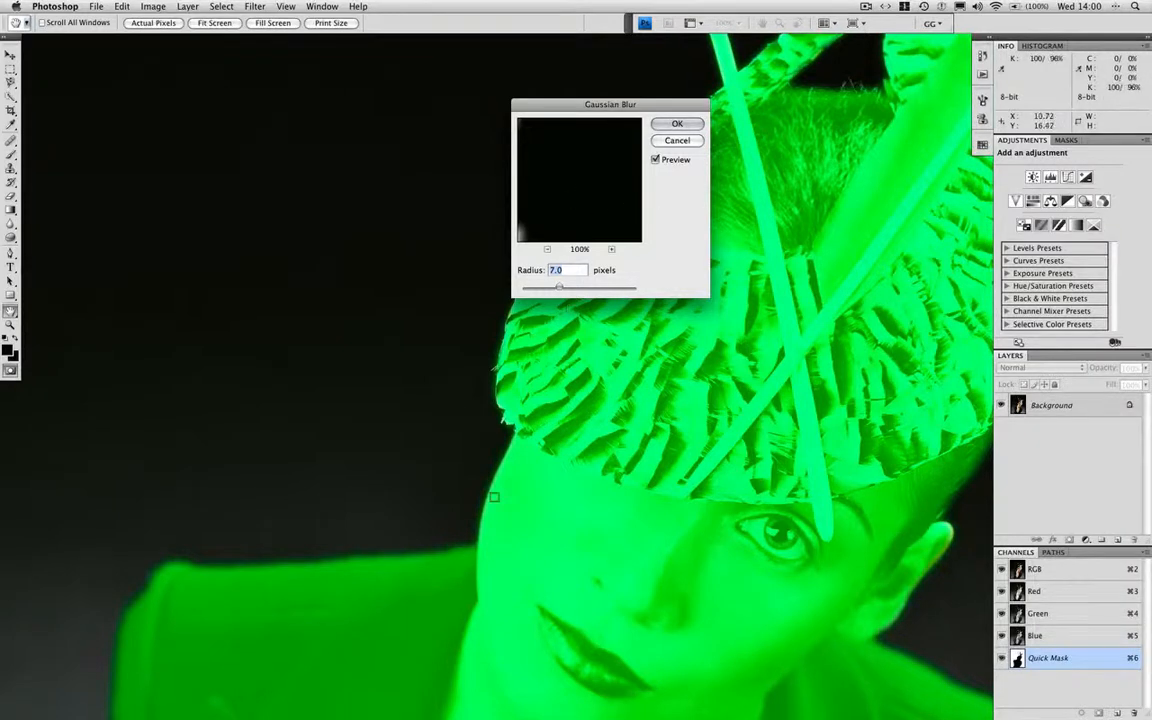
pyautogui.write('2')
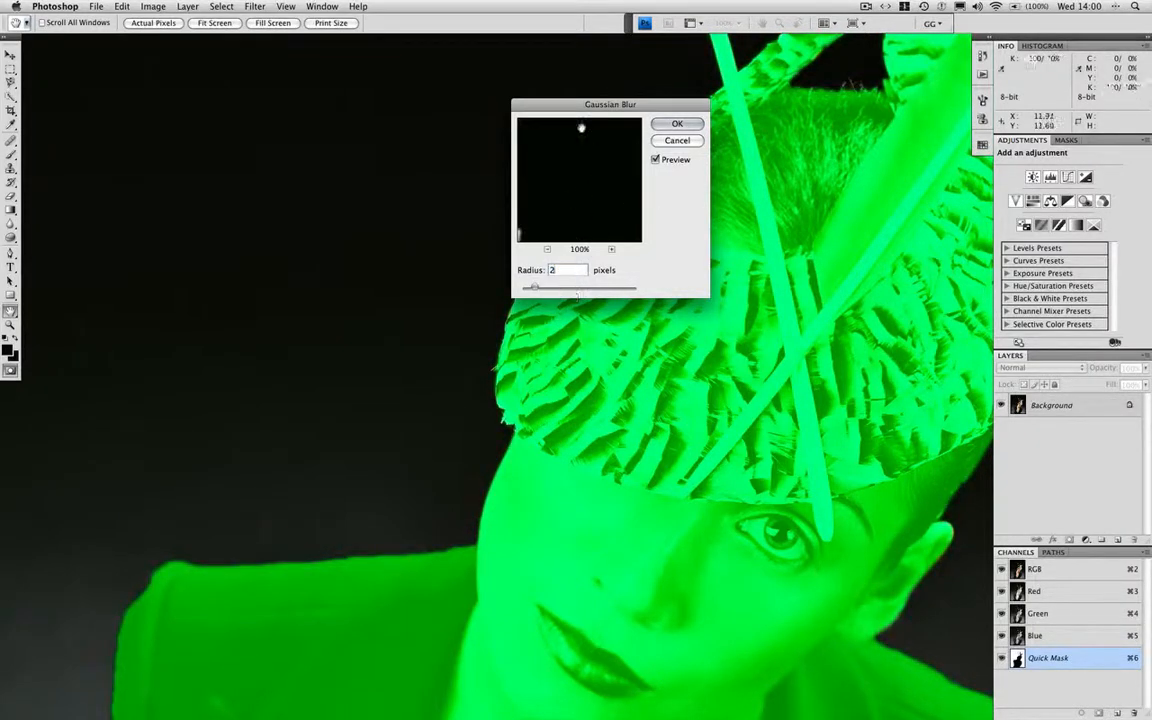
pyautogui.moveTo(516, 104); pyautogui.dragTo(246, 119)
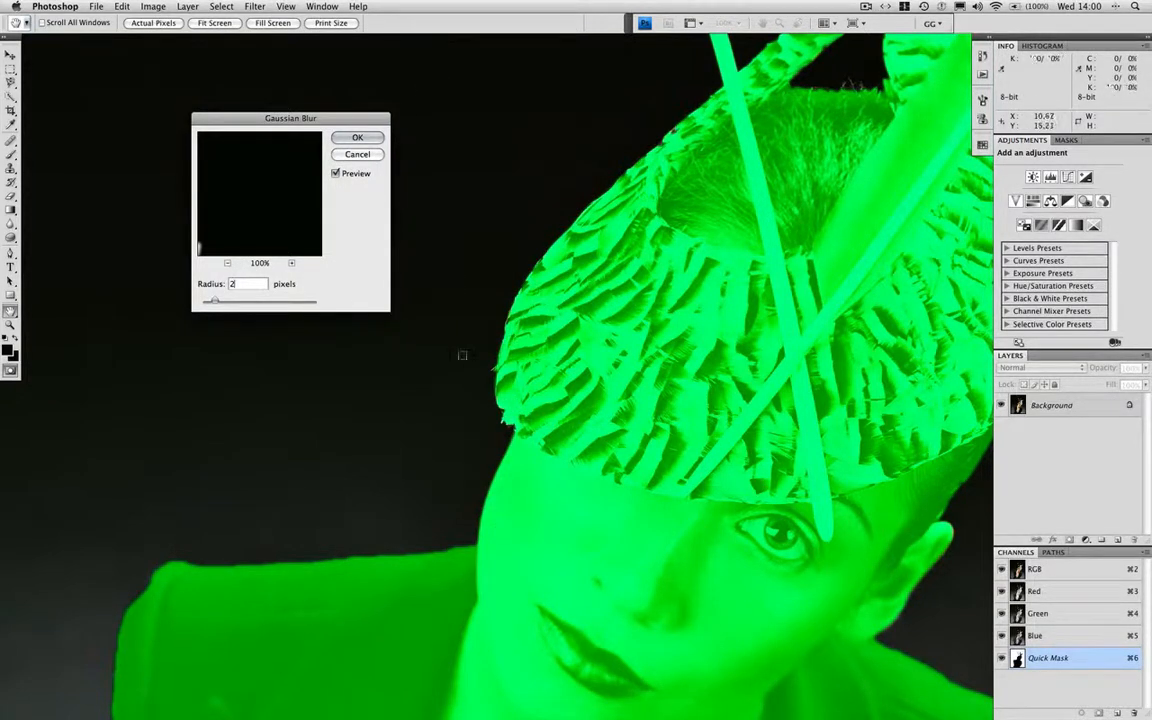
pyautogui.click(358, 138)
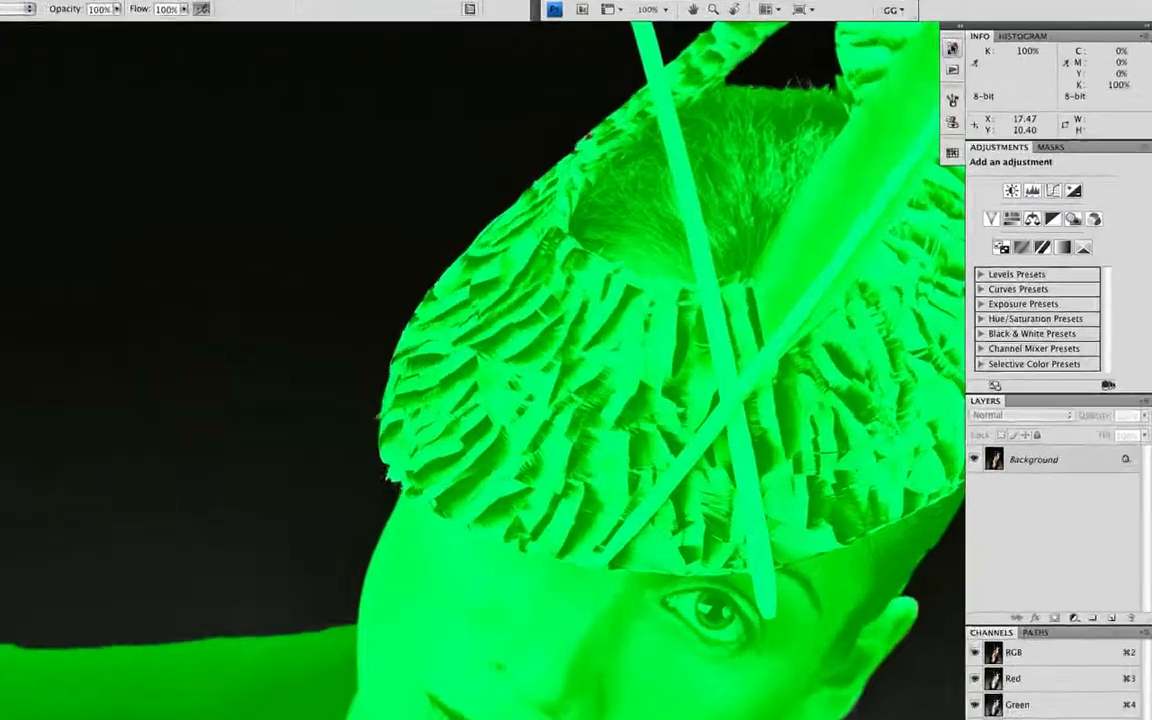
pyautogui.click(983, 56)
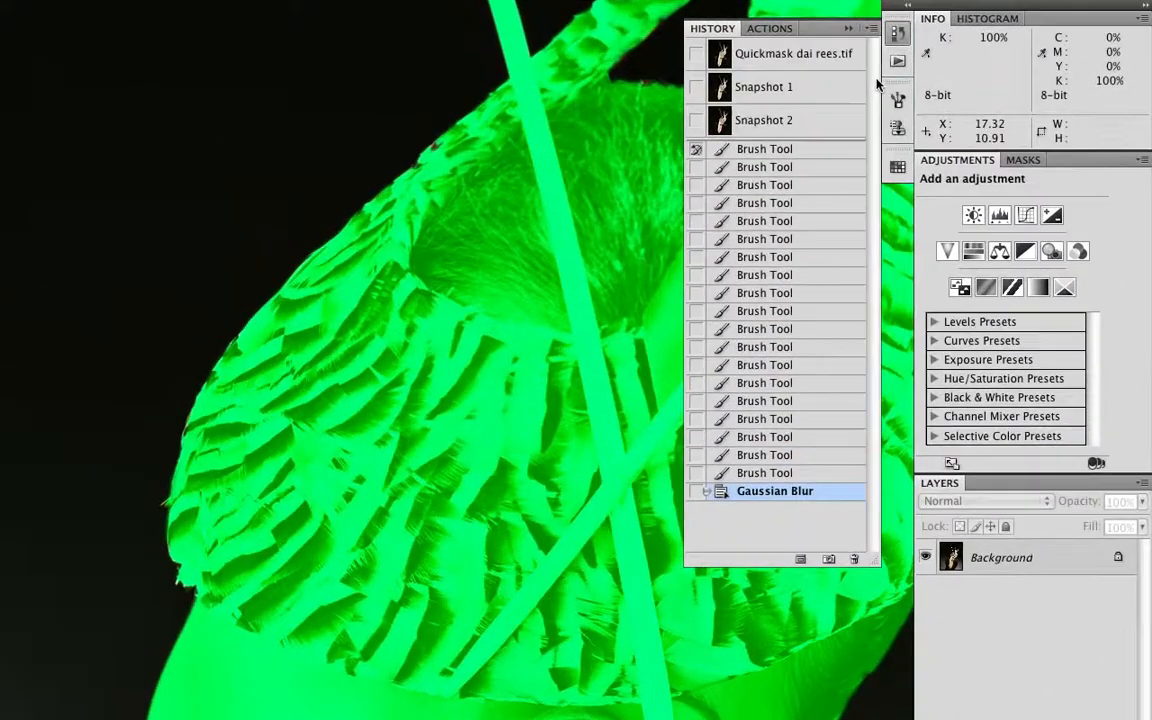
pyautogui.click(696, 491)
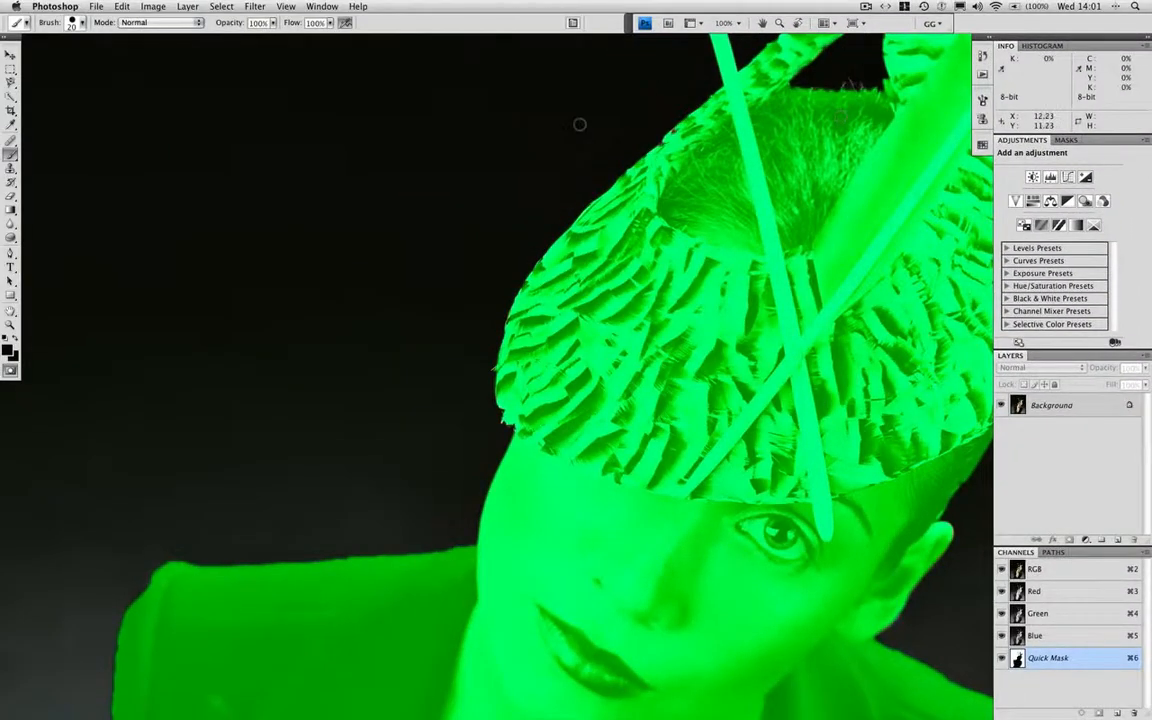
# Apply a second Gaussian Blur with a radius of 8 pixels to the quick mask
pyautogui.press('super+minus')
pyautogui.press('super+minus')
pyautogui.press('super+minus')
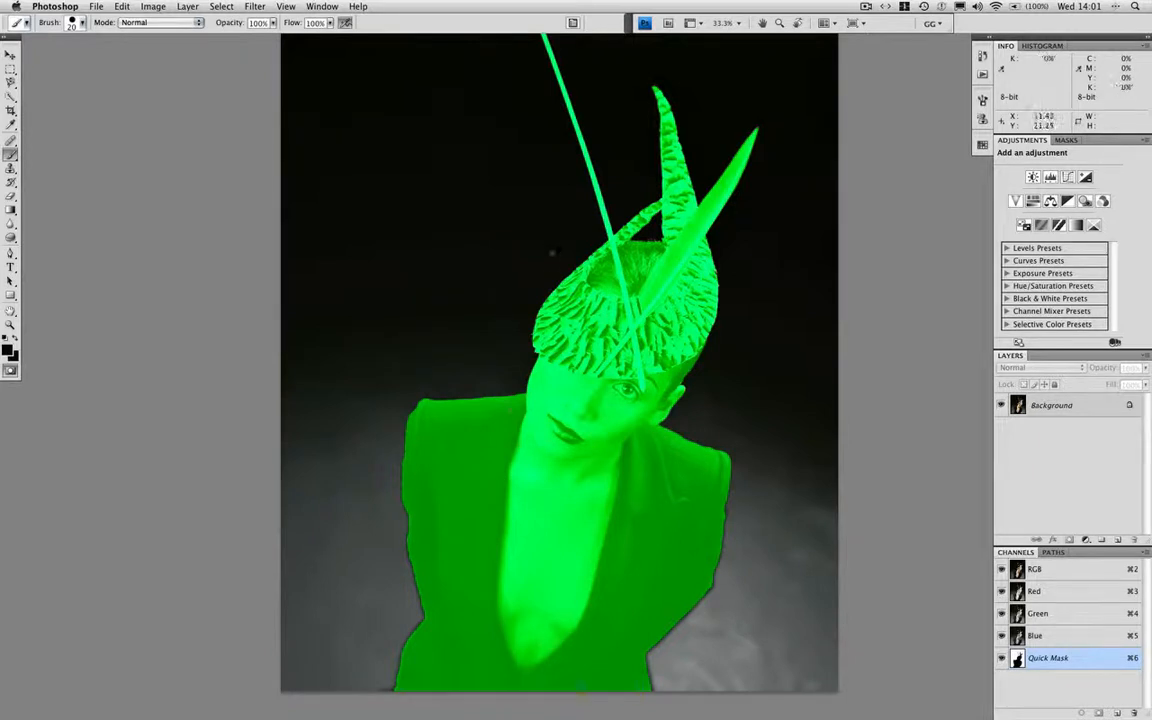
pyautogui.click(255, 7)
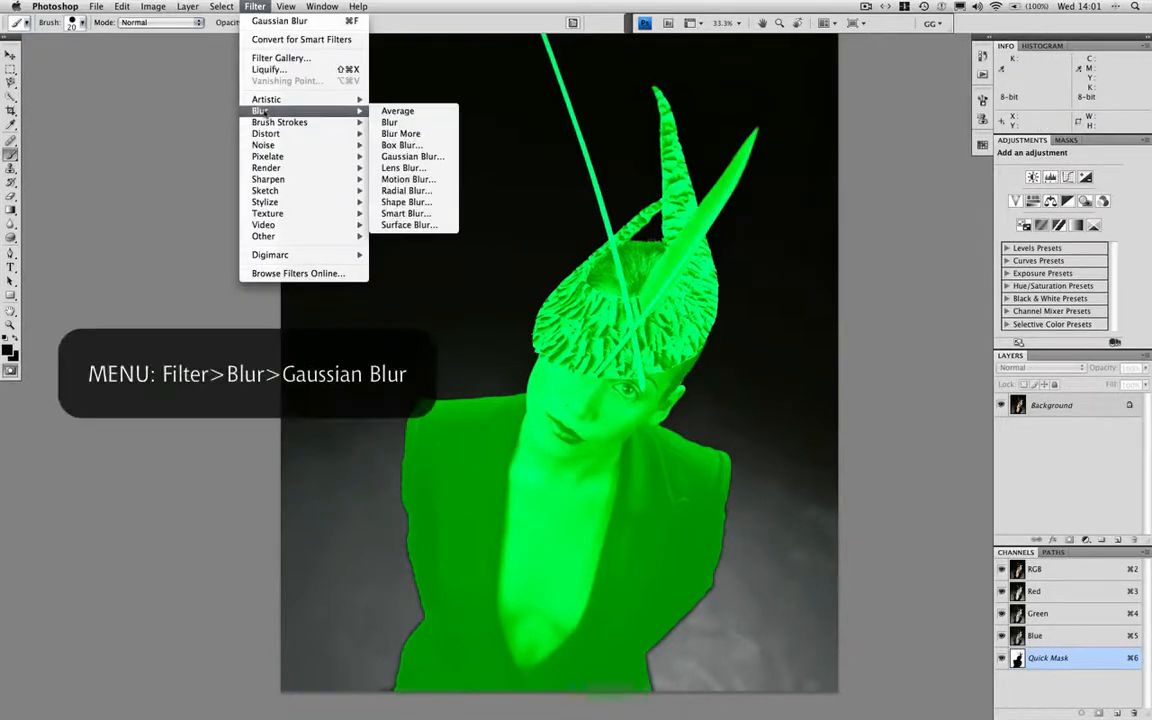
pyautogui.moveTo(333, 116)
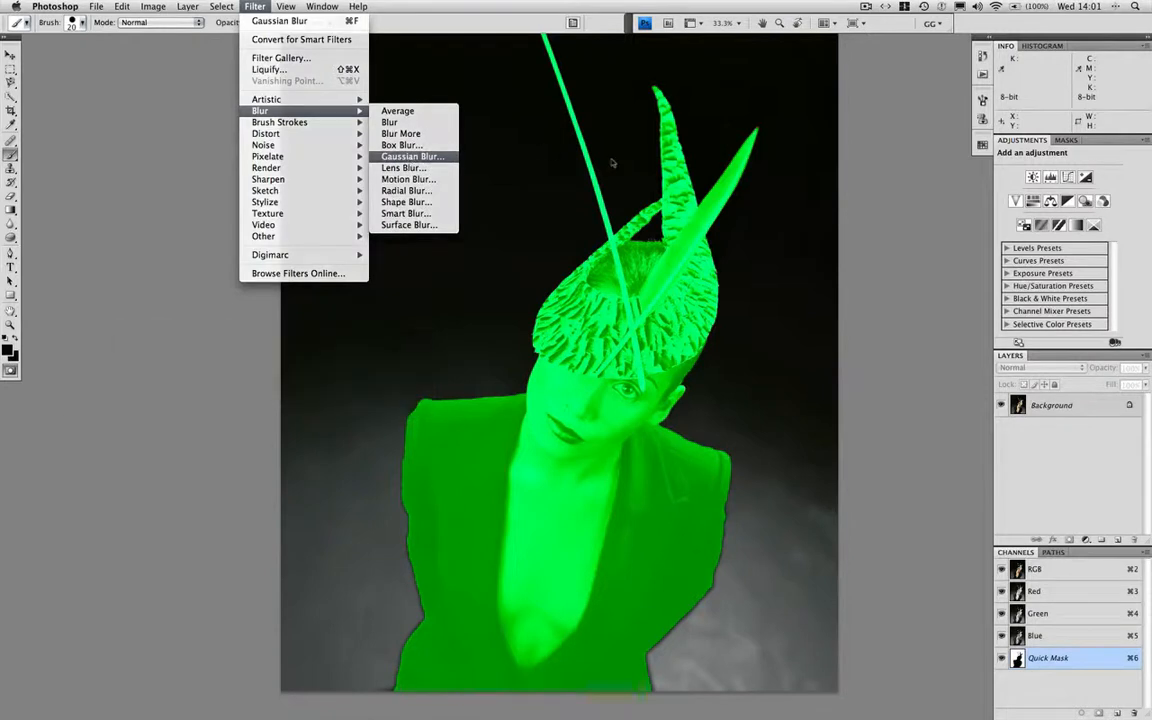
pyautogui.click(410, 156)
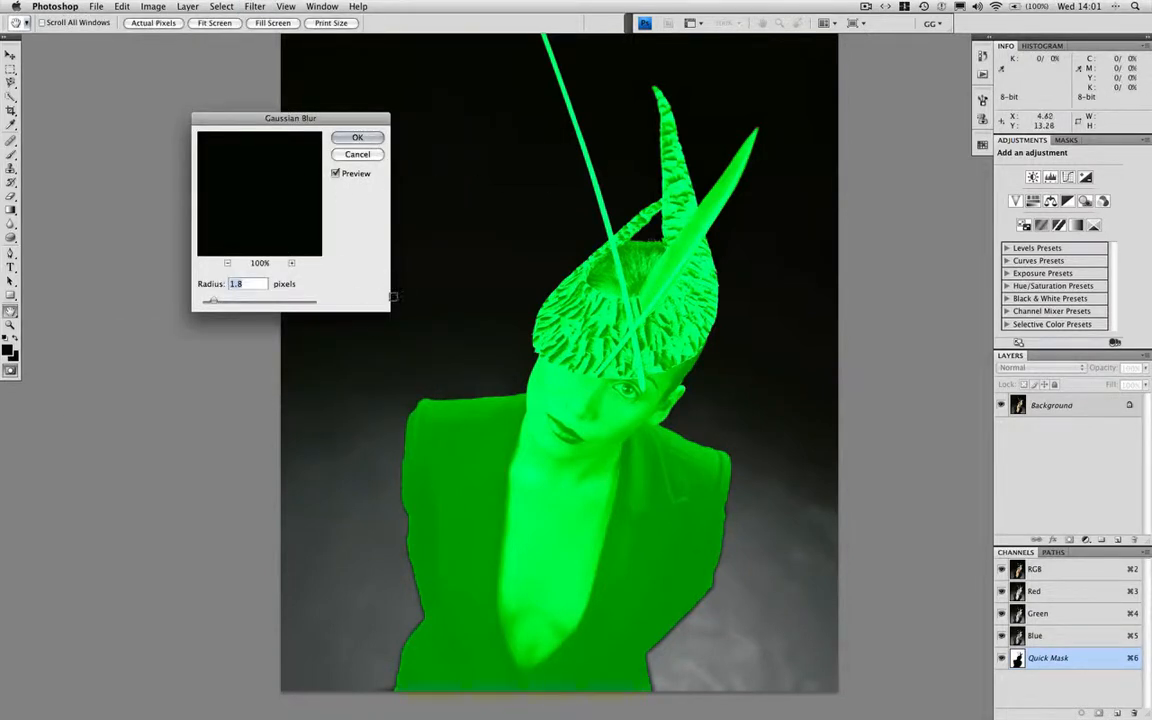
pyautogui.write('8')
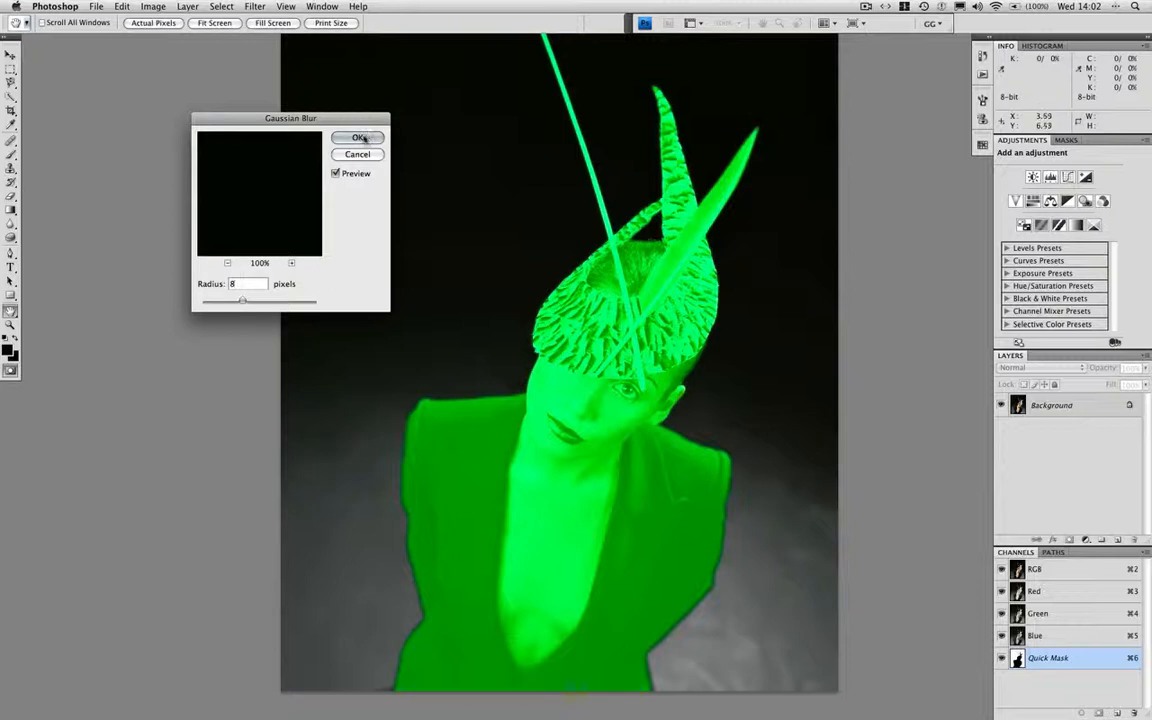
pyautogui.click(362, 138)
pyautogui.press('b')
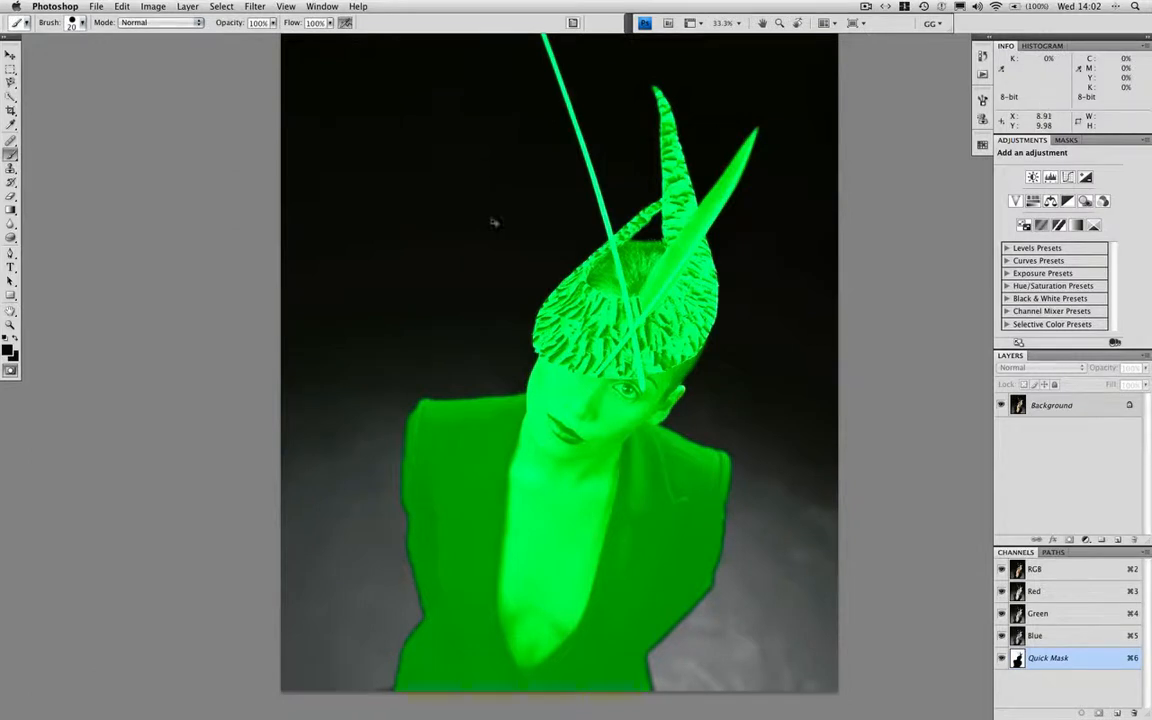
# Paint the sharper mask edge back along the face and hat with the History Brush
pyautogui.press('super+alt+0')
pyautogui.scroll(3, 522, 320)
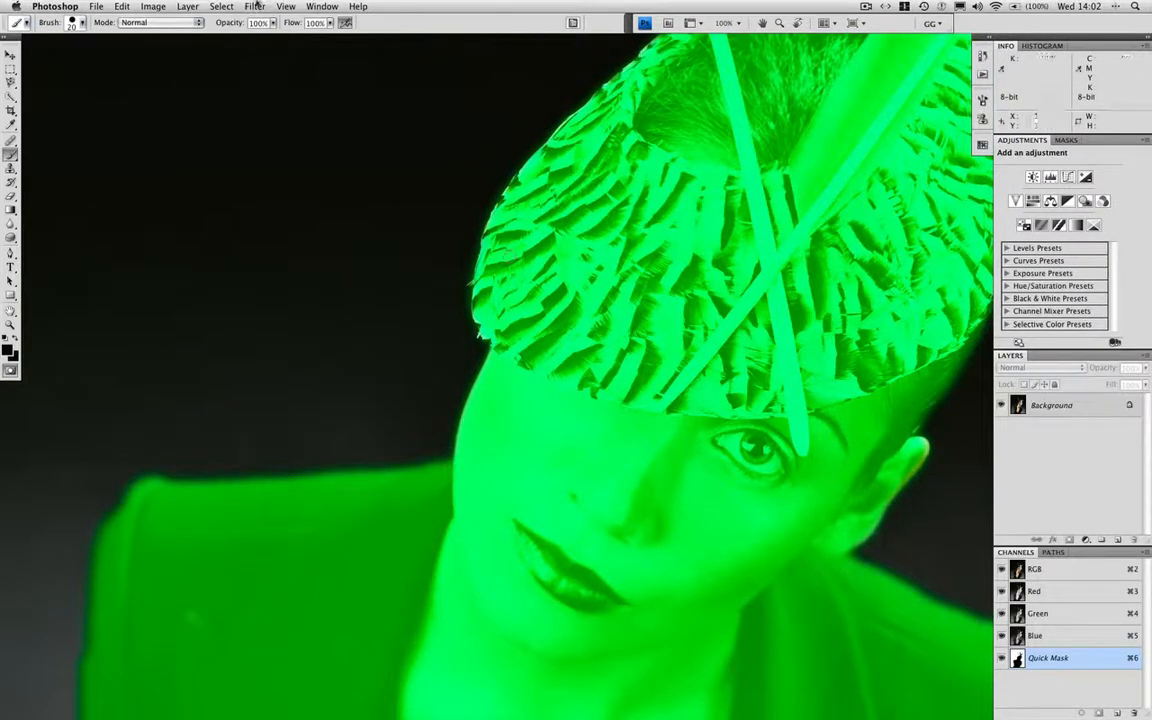
pyautogui.press('y')
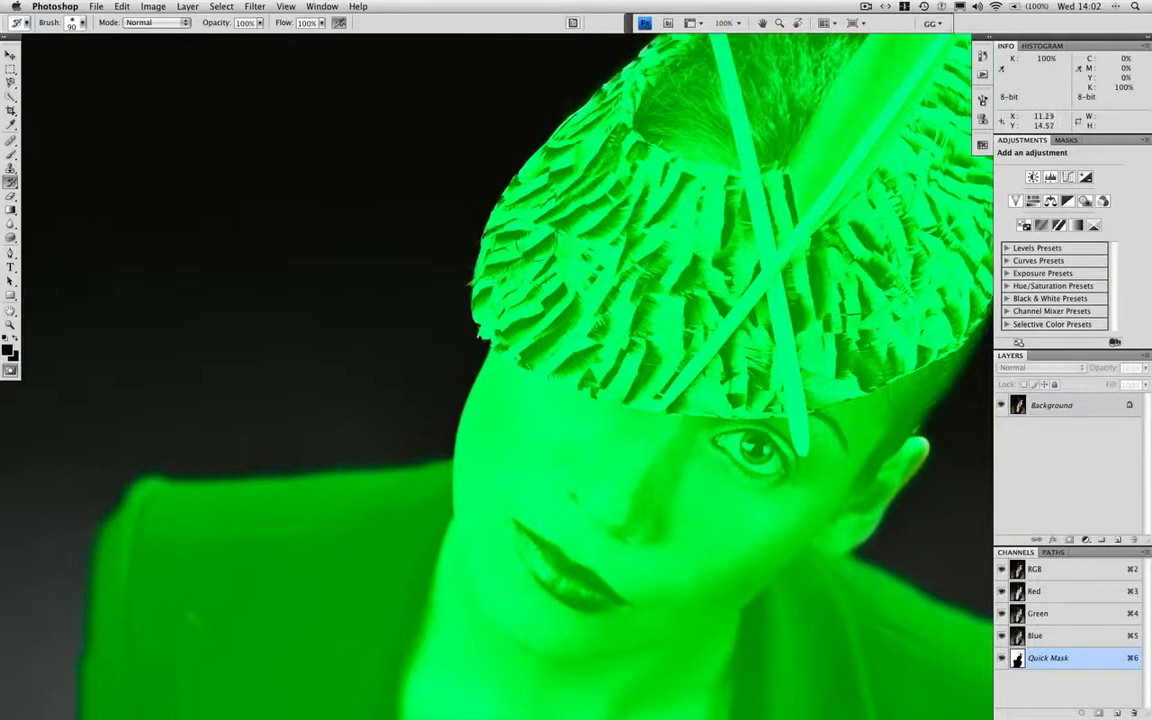
pyautogui.moveTo(605, 272)
pyautogui.mouseDown()
pyautogui.moveTo(560, 367)
pyautogui.moveTo(557, 684)
pyautogui.mouseUp()
# Restore the sharper mask edge around the hat's horn and feathers with a 150 px History Brush, then reset the colors to default
pyautogui.press('super+minus')
pyautogui.press('super+minus')
pyautogui.press(']')
pyautogui.press(']')
pyautogui.press(']')
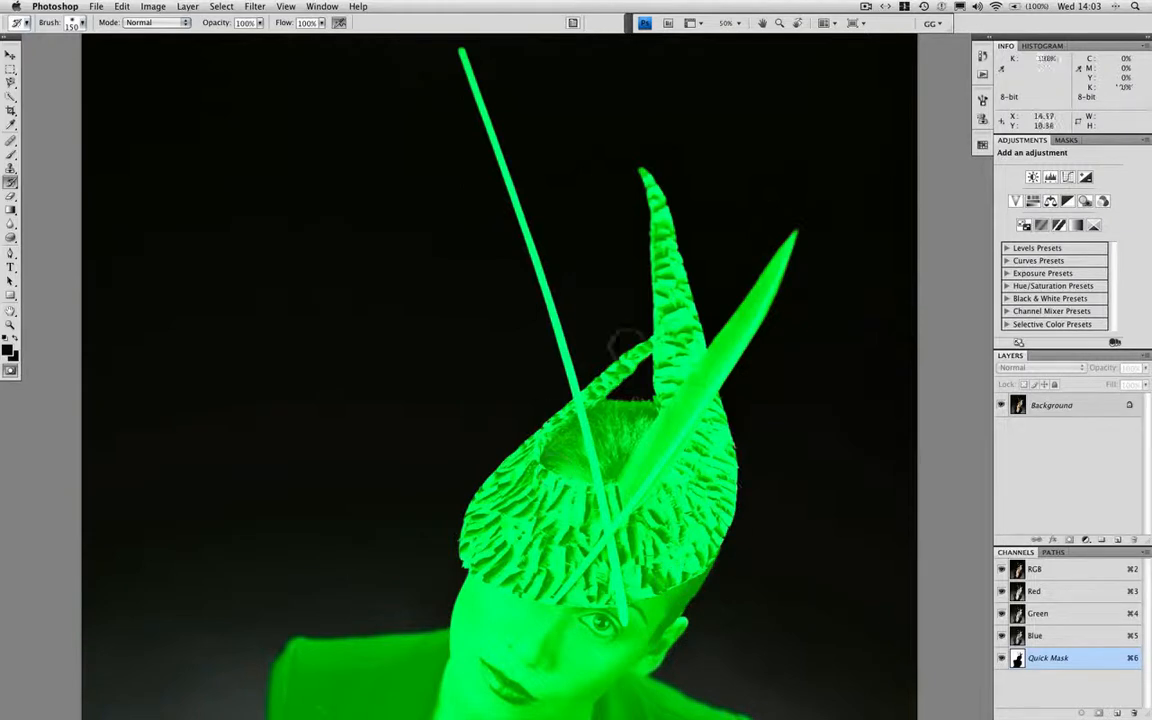
pyautogui.scroll(-4, 558, 310)
pyautogui.scroll(-8, 644, 288)
pyautogui.hscroll(-3, 644, 288)
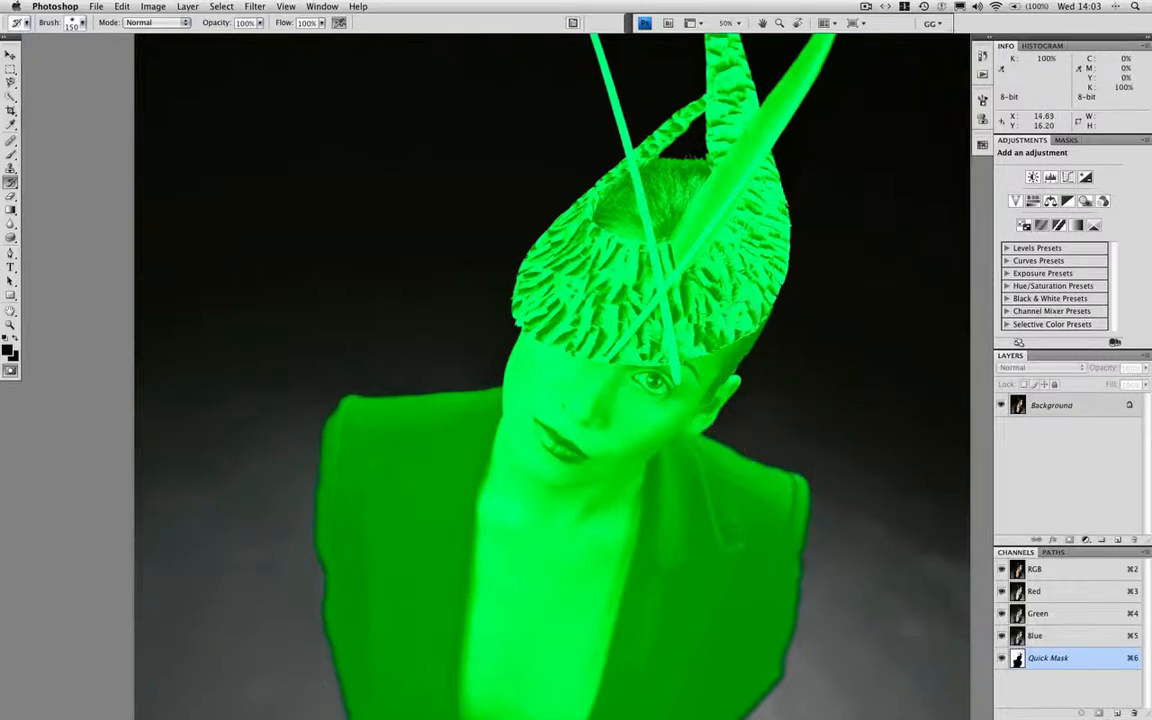
pyautogui.scroll(-5, 829, 415)
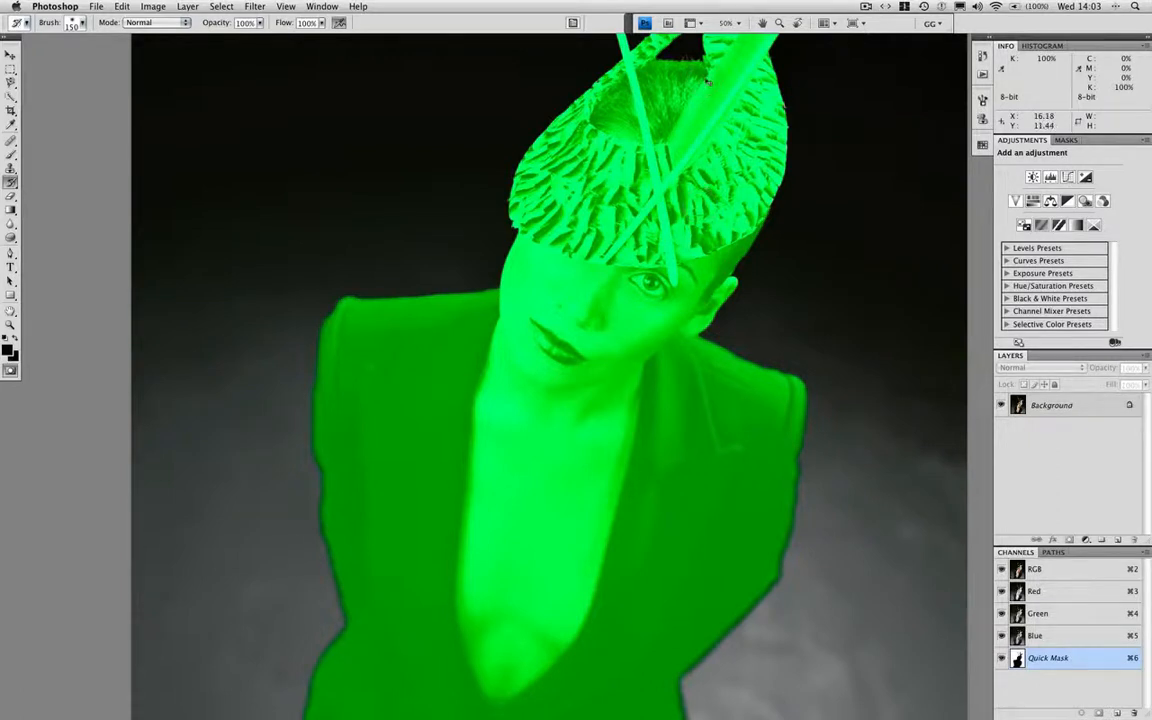
pyautogui.press('super+minus')
pyautogui.scroll(5, 575, 100)
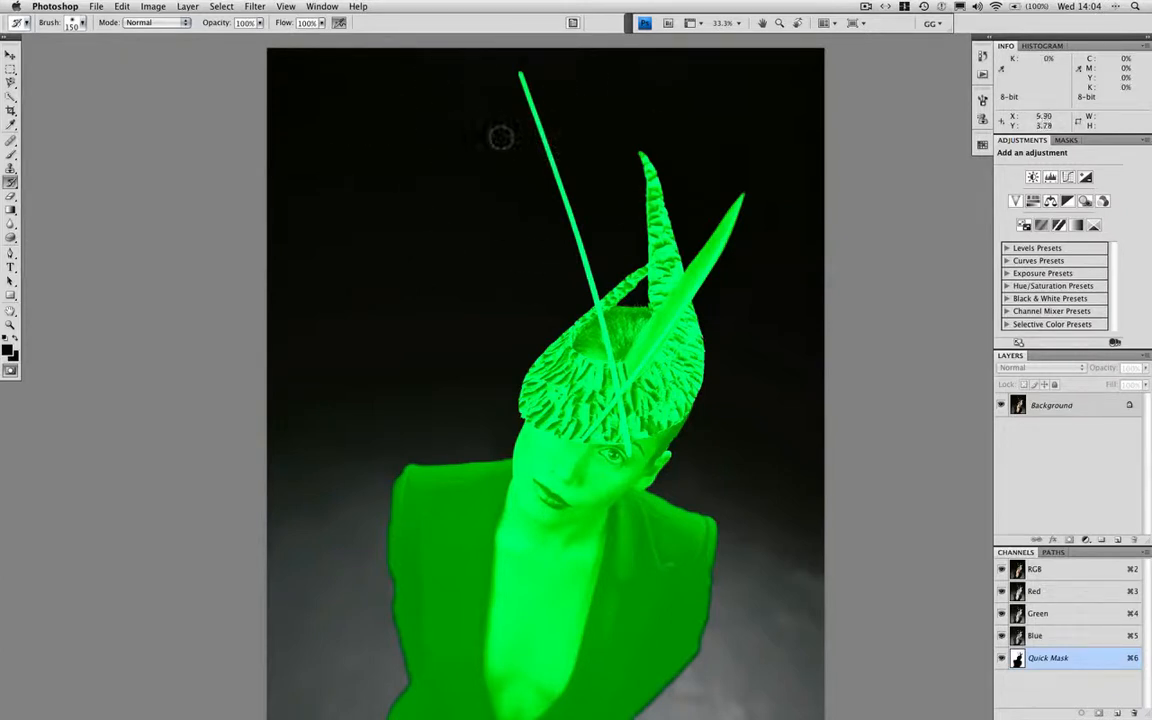
pyautogui.press('d')
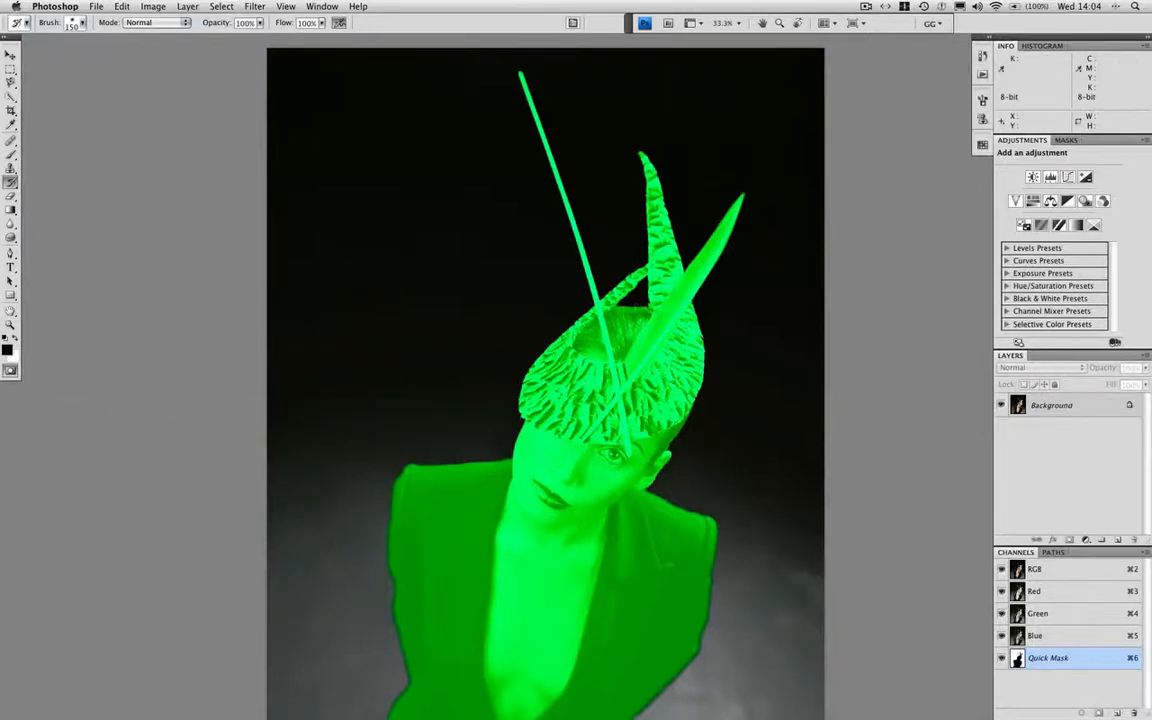
# Add a linear foreground-to-transparent gradient to the quick mask, running straight down from the image's upper edge to the level of the hat
pyautogui.press('g')
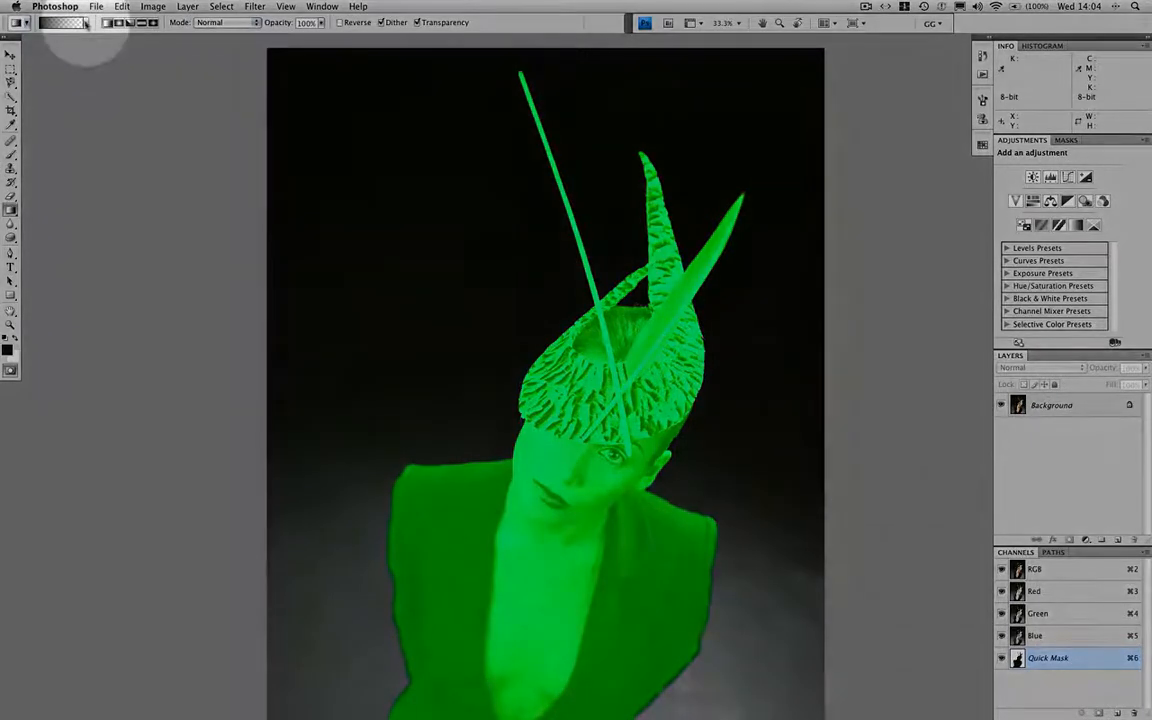
pyautogui.click(80, 22)
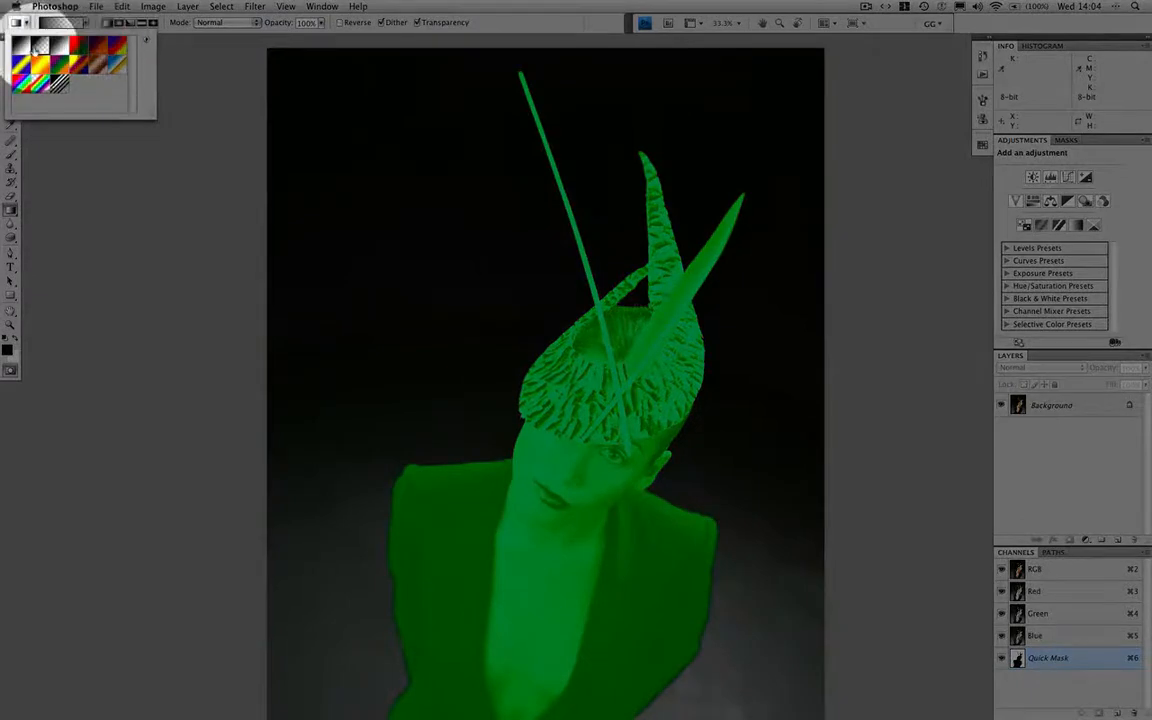
pyautogui.click(108, 23)
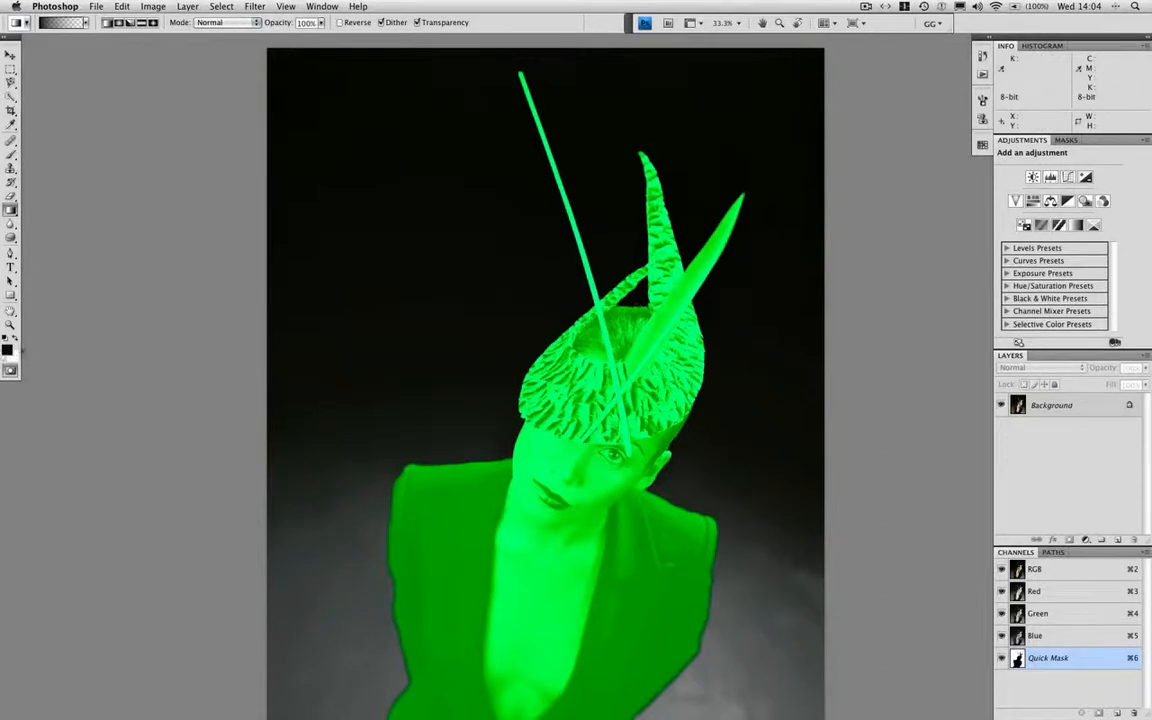
pyautogui.moveTo(537, 45); pyautogui.dragTo(537, 345)
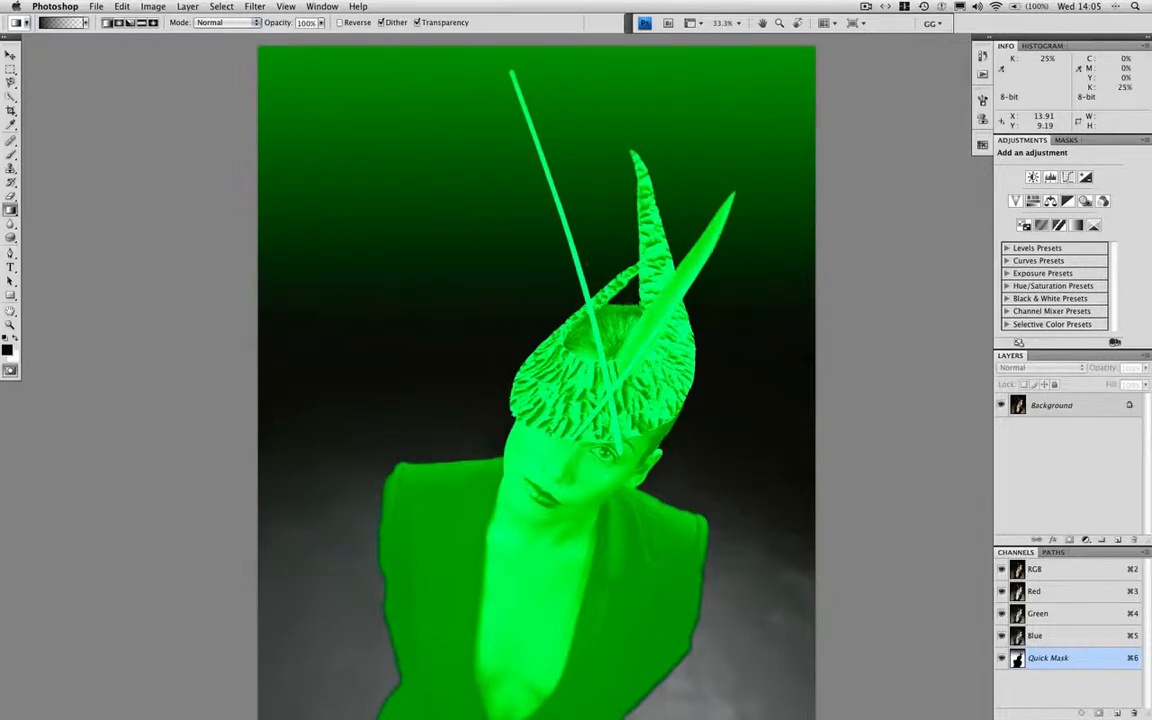
# Exit Quick Mask mode, save the selection as a new channel named "floor", and deselect
pyautogui.press('q')
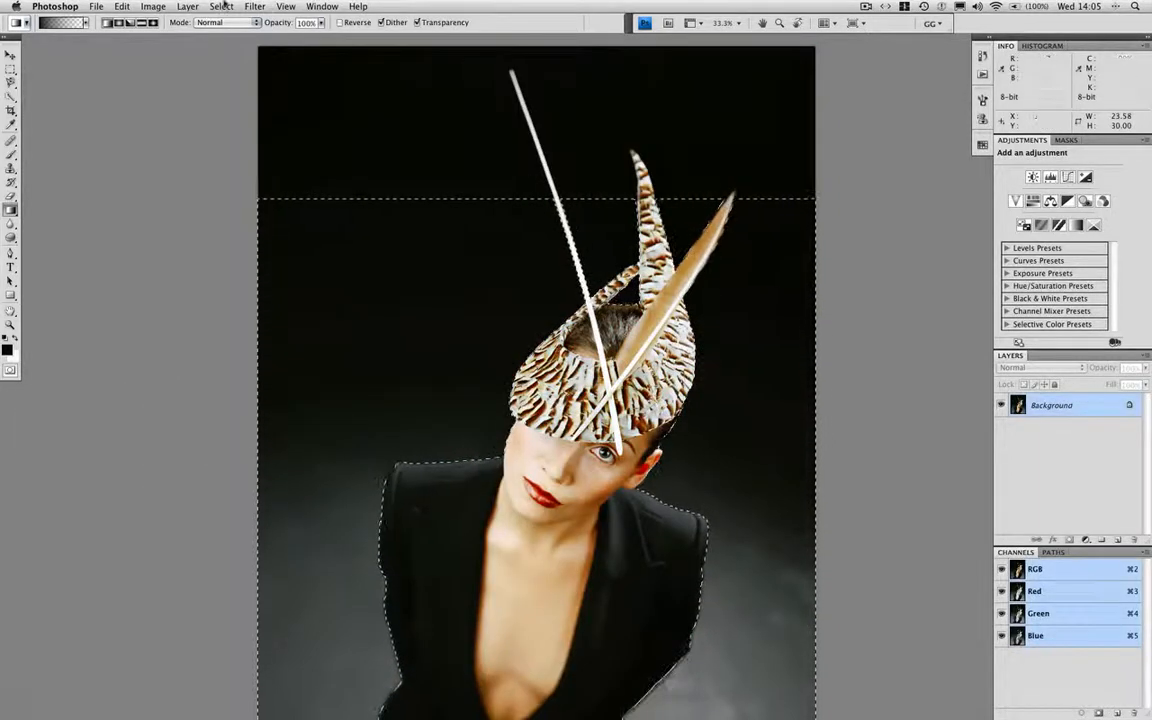
pyautogui.click(222, 6)
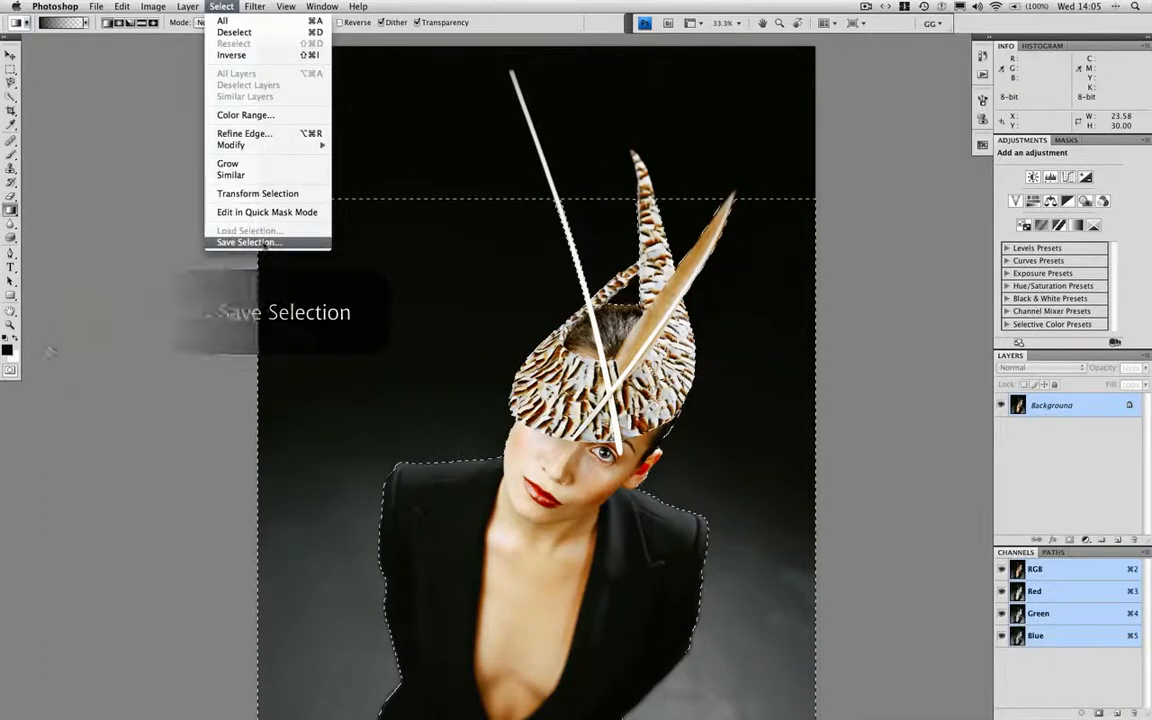
pyautogui.click(250, 242)
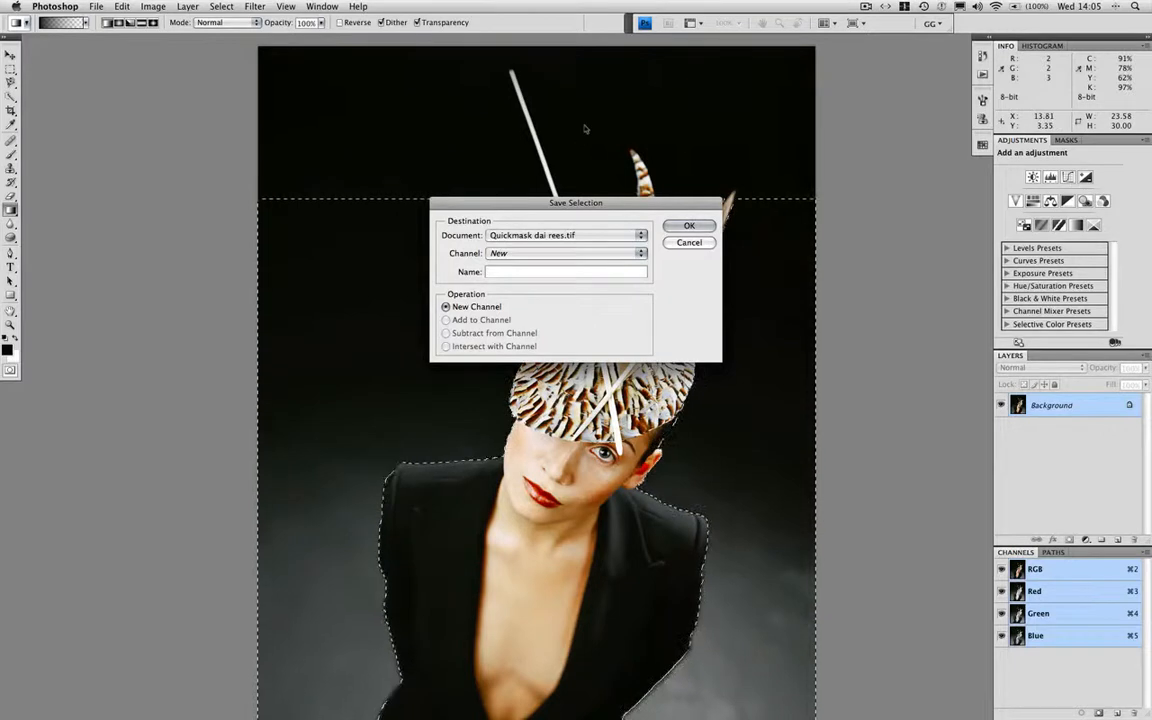
pyautogui.write('flos')
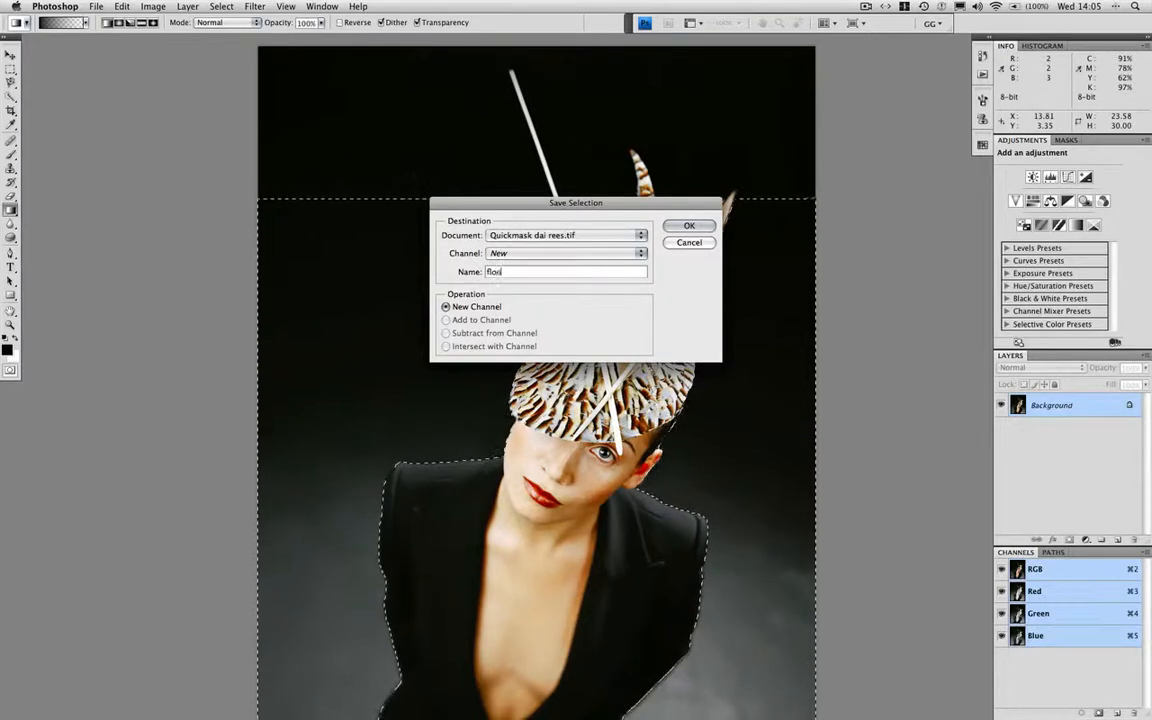
pyautogui.write('r')
pyautogui.press('Return')
pyautogui.press('super+d')
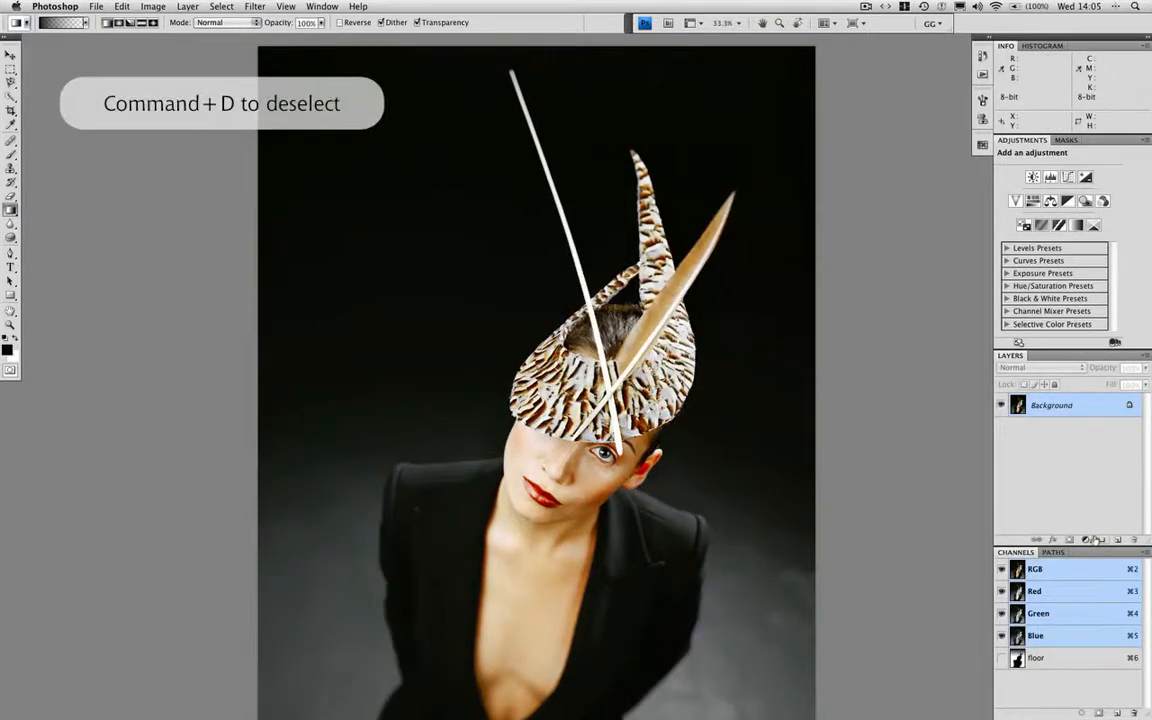
# Add a new layer above the Background and fill it with black at 100% opacity in Normal mode
pyautogui.click(1116, 541)
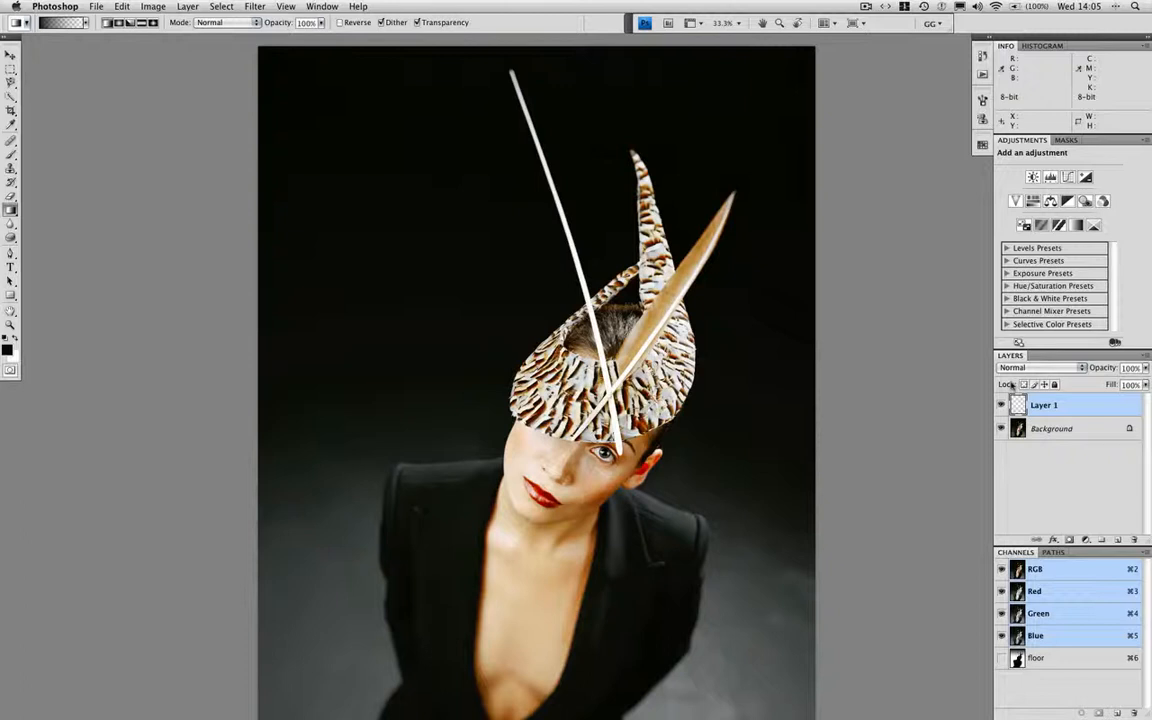
pyautogui.click(121, 6)
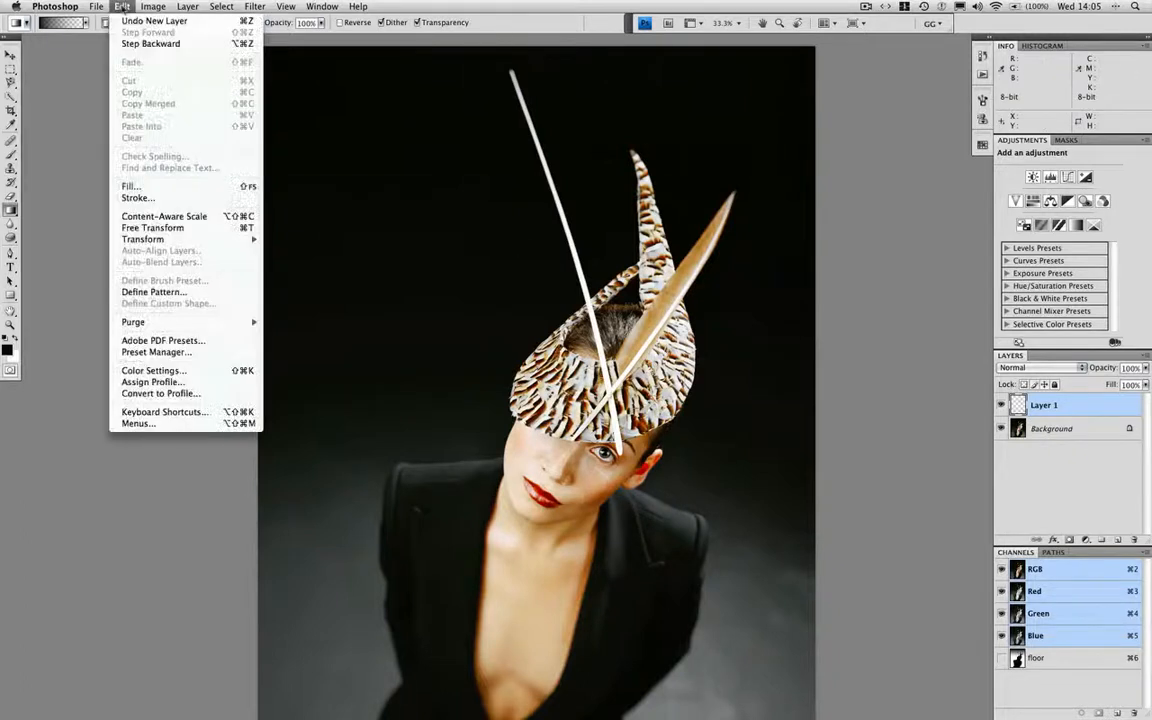
pyautogui.click(132, 186)
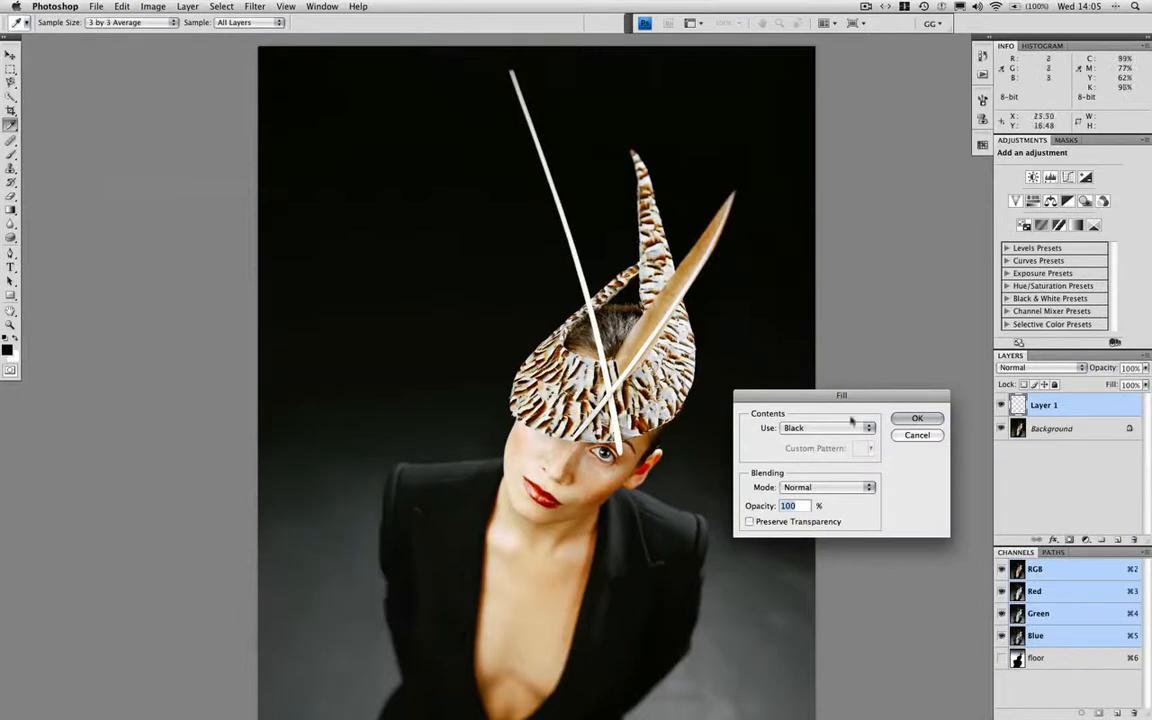
pyautogui.click(888, 413)
pyautogui.press('g')
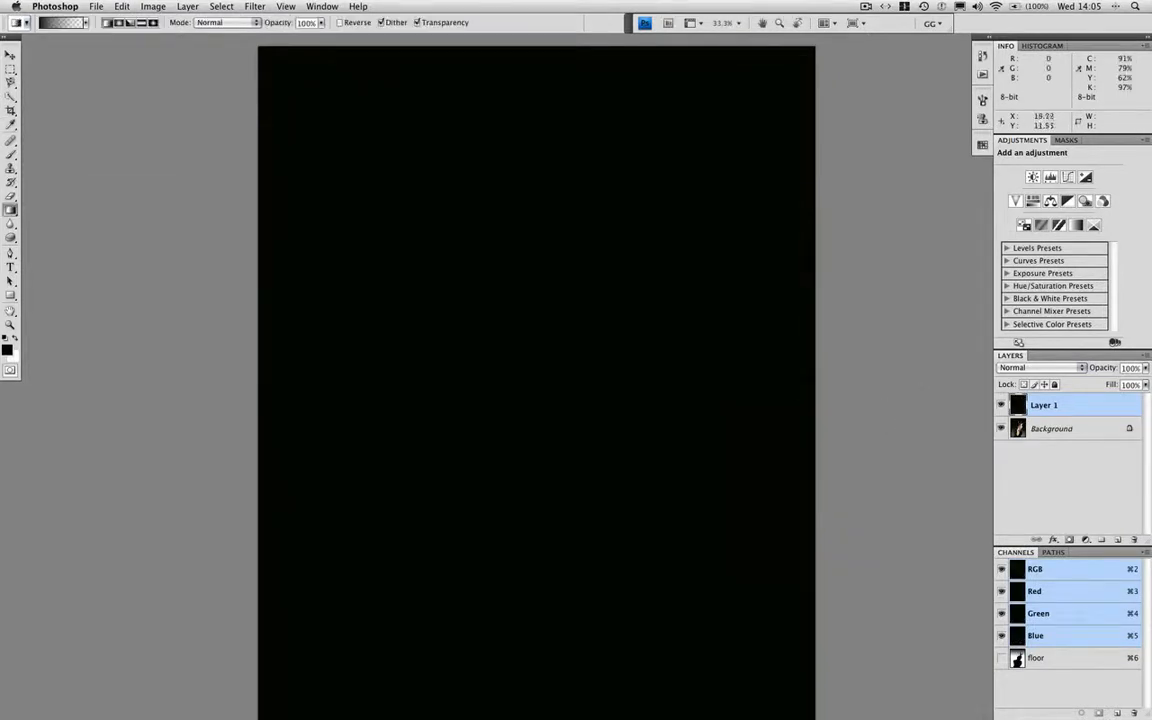
# Load the floor channel as a selection and turn it into a layer mask on the black Layer 1
pyautogui.click(228, 8)
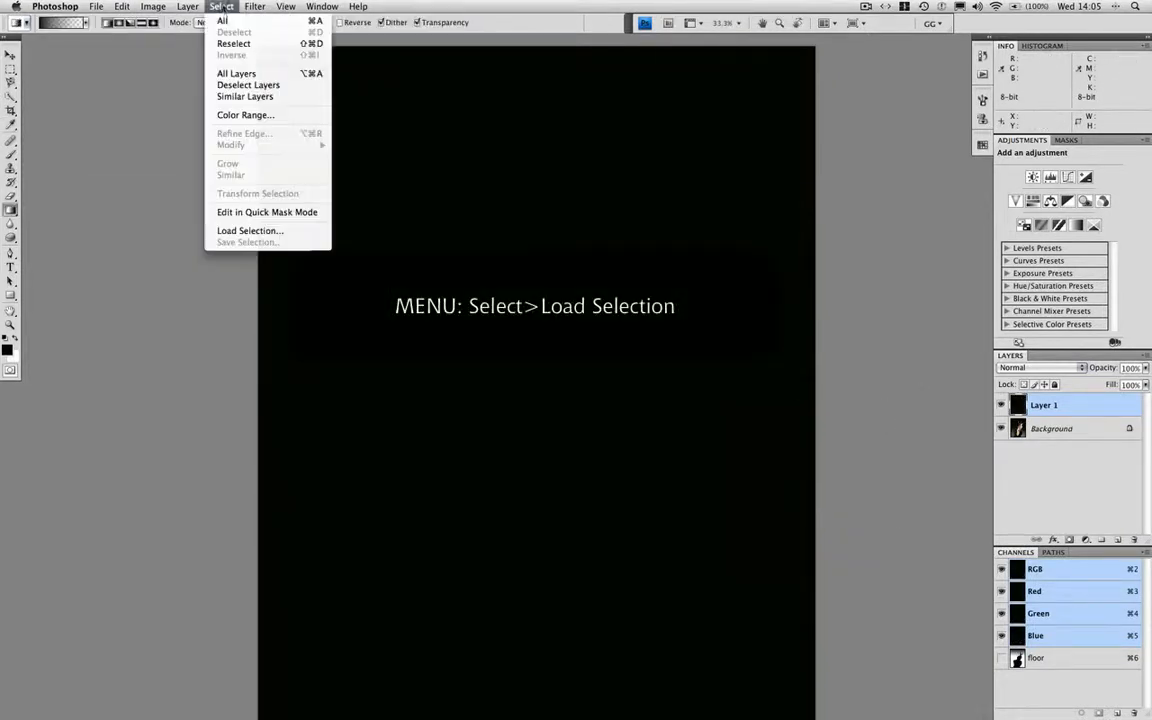
pyautogui.click(297, 235)
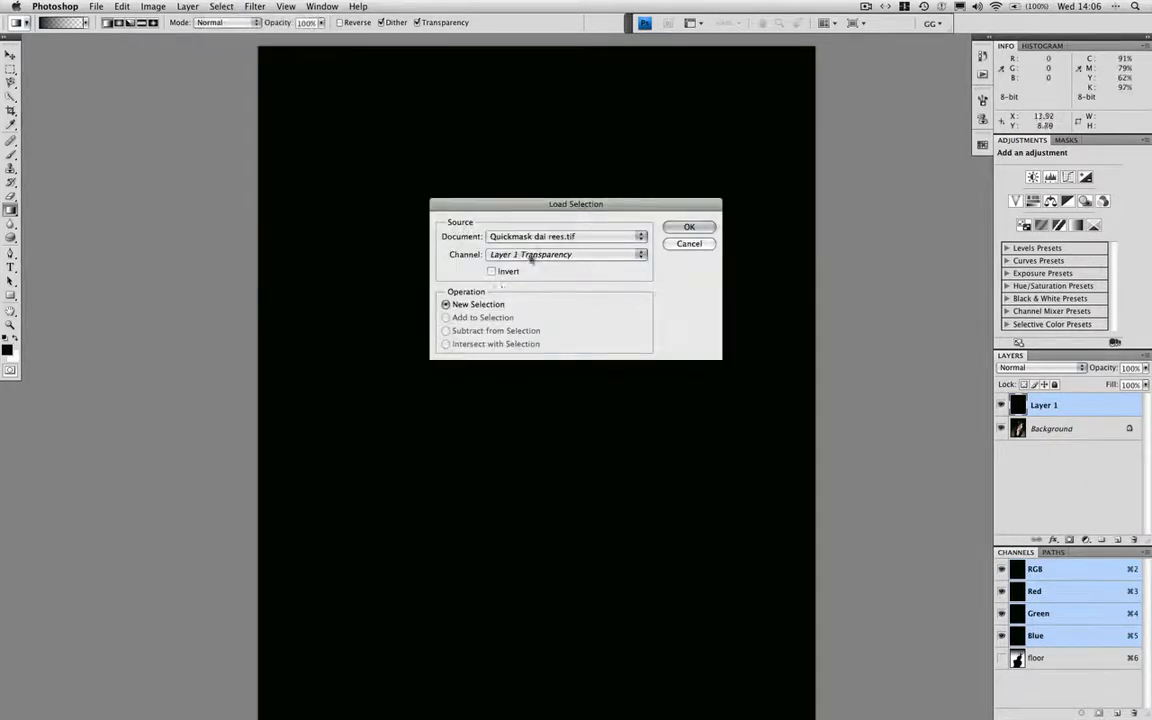
pyautogui.click(505, 254)
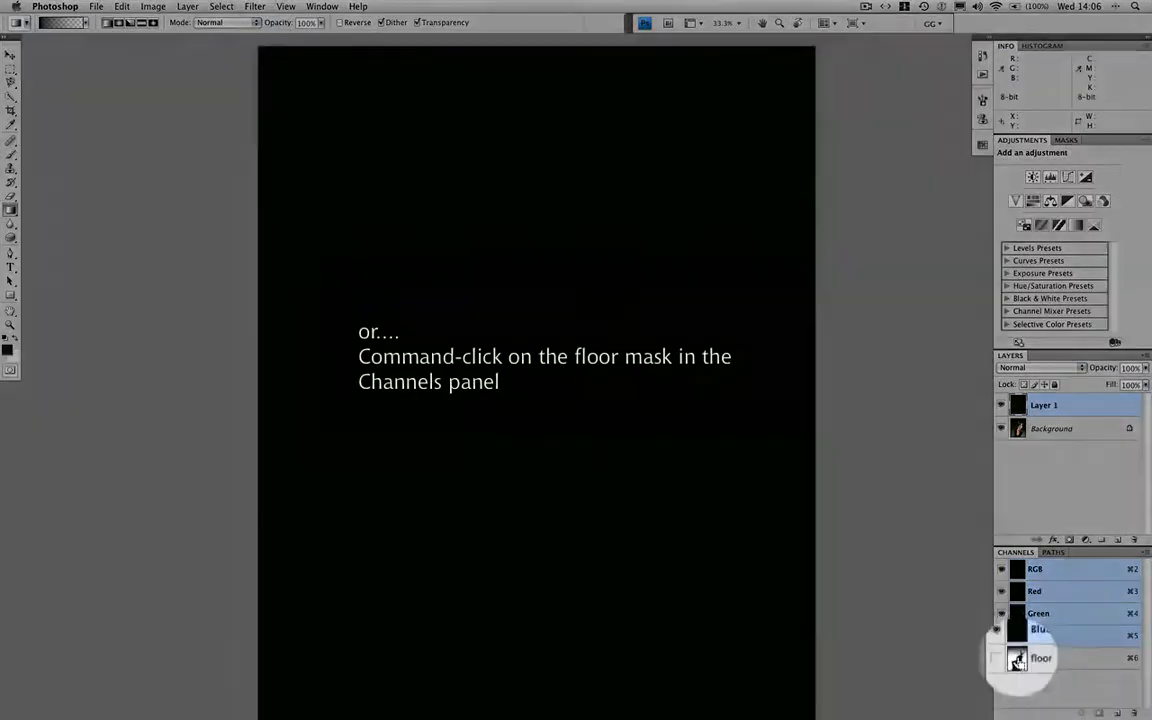
pyautogui.keyDown('super'); pyautogui.click(1017, 660); pyautogui.keyUp('super')
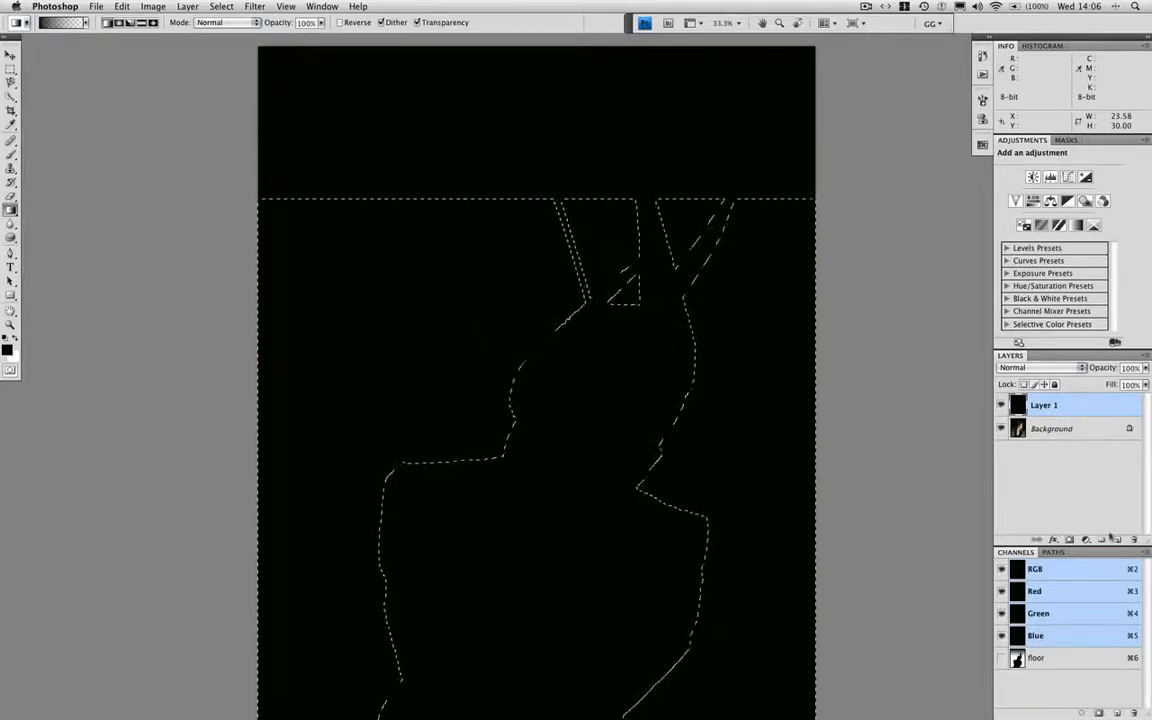
pyautogui.click(1069, 540)
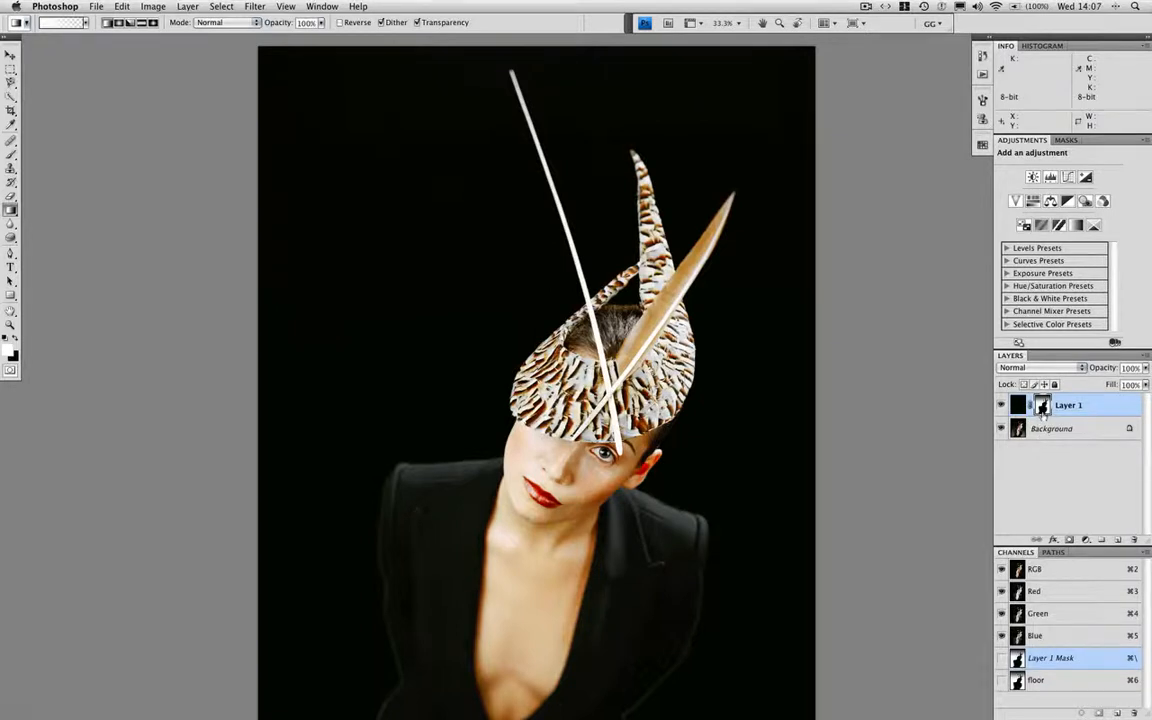
# Set the Add Layer Mask history state as the source for the History Brush
pyautogui.moveTo(496, 365); pyautogui.dragTo(504, 237)
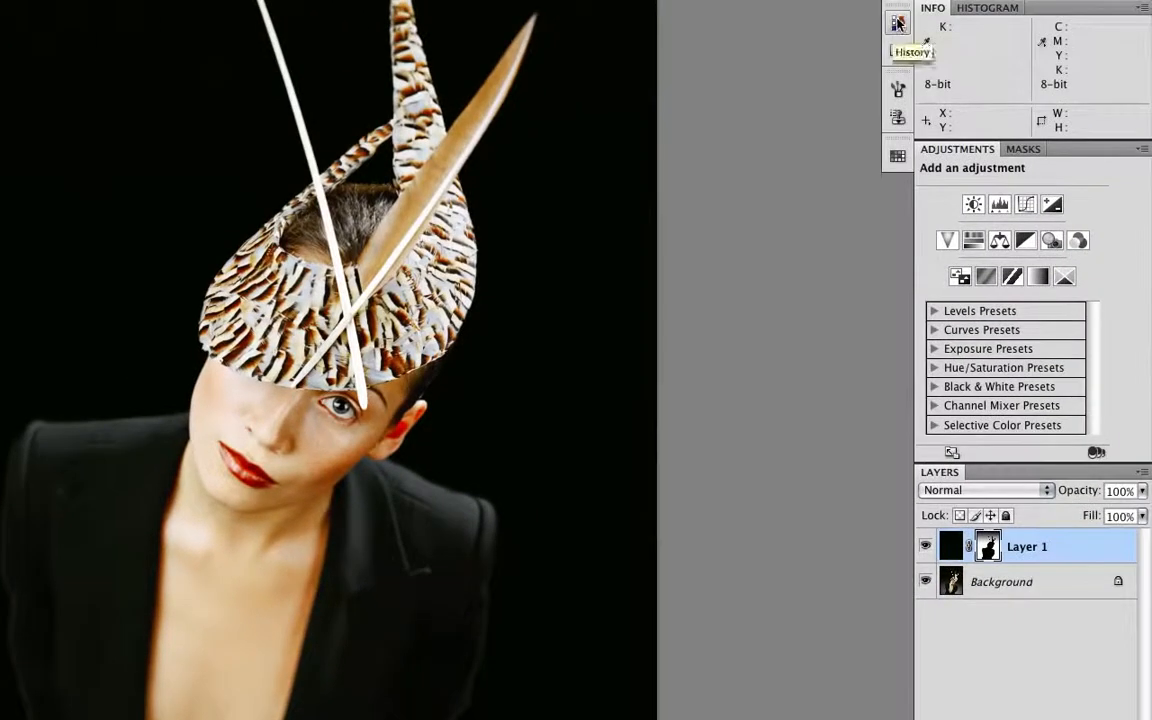
pyautogui.click(898, 22)
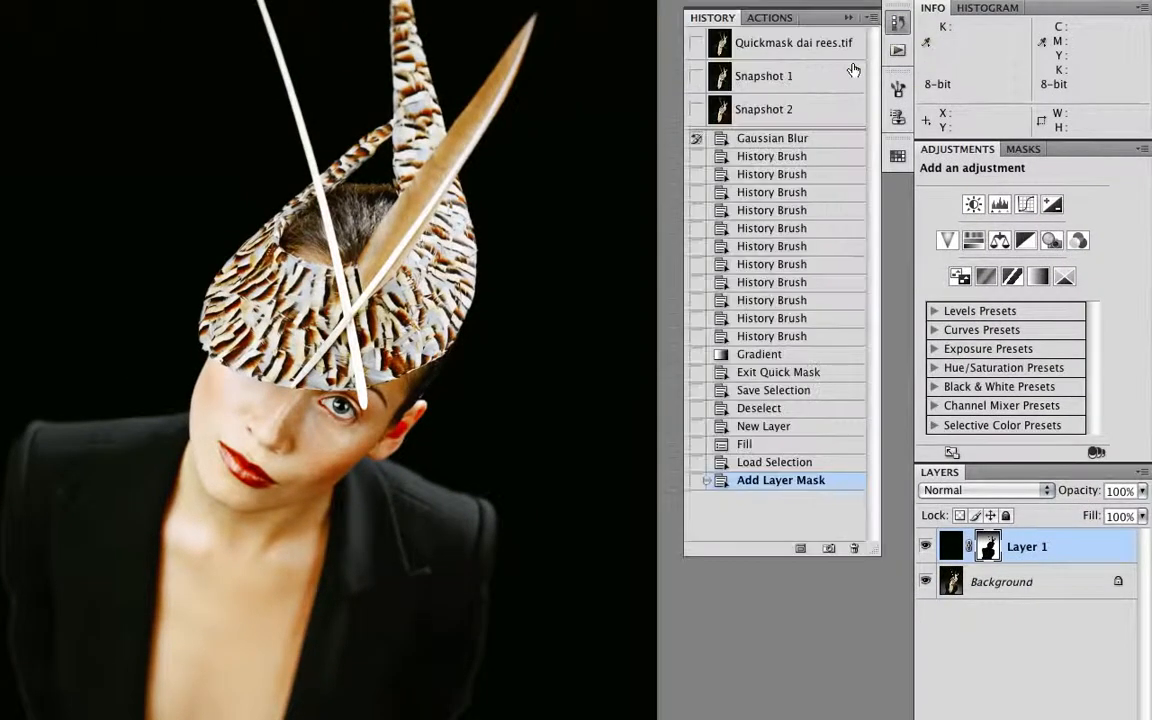
pyautogui.click(694, 482)
pyautogui.click(620, 450)
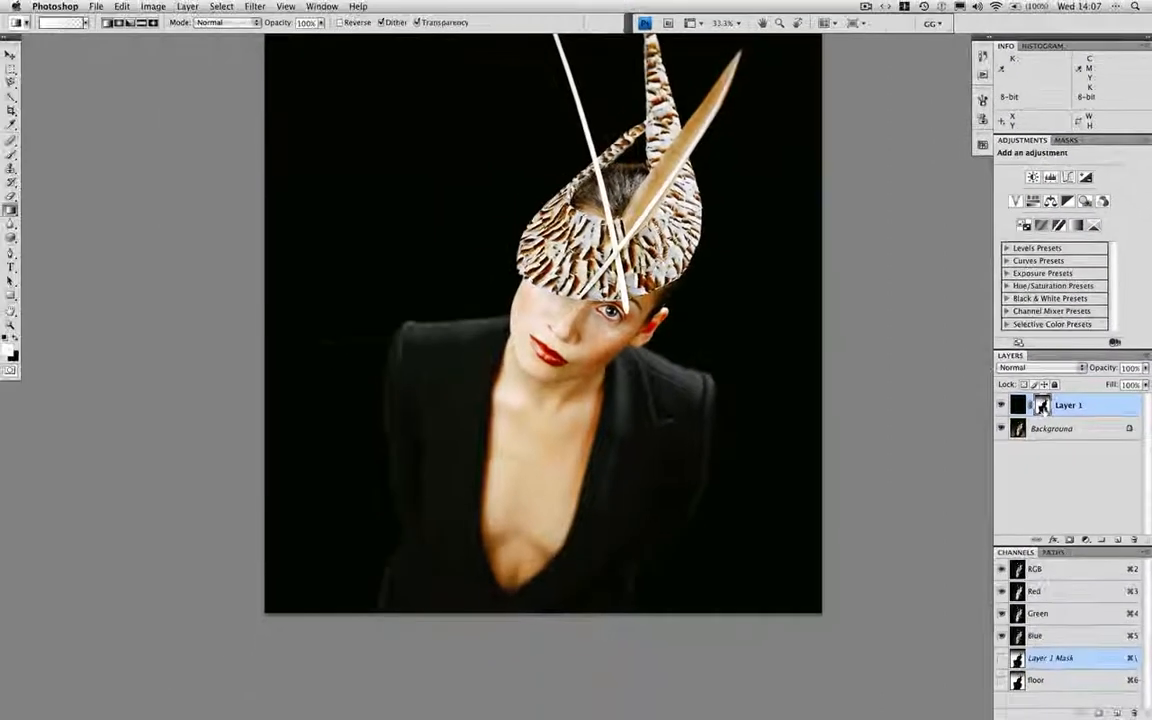
# Apply the Maximum filter with a radius of 9 pixels to Layer 1's mask
pyautogui.click(257, 7)
pyautogui.moveTo(263, 236)
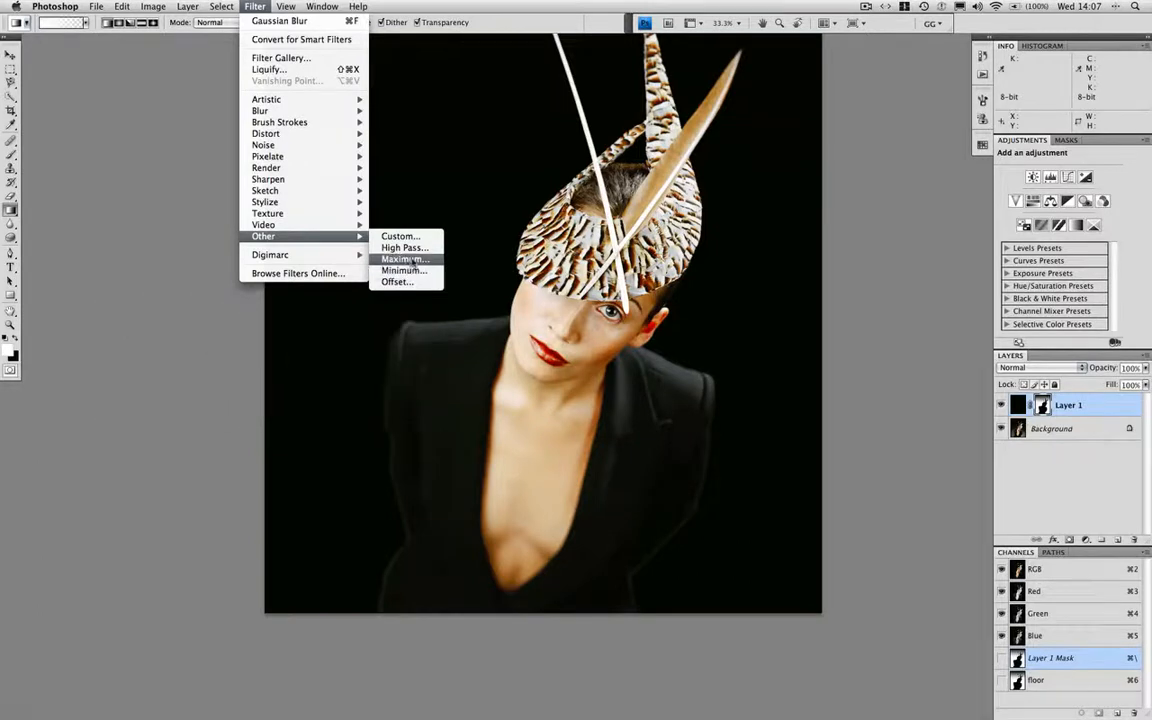
pyautogui.click(405, 259)
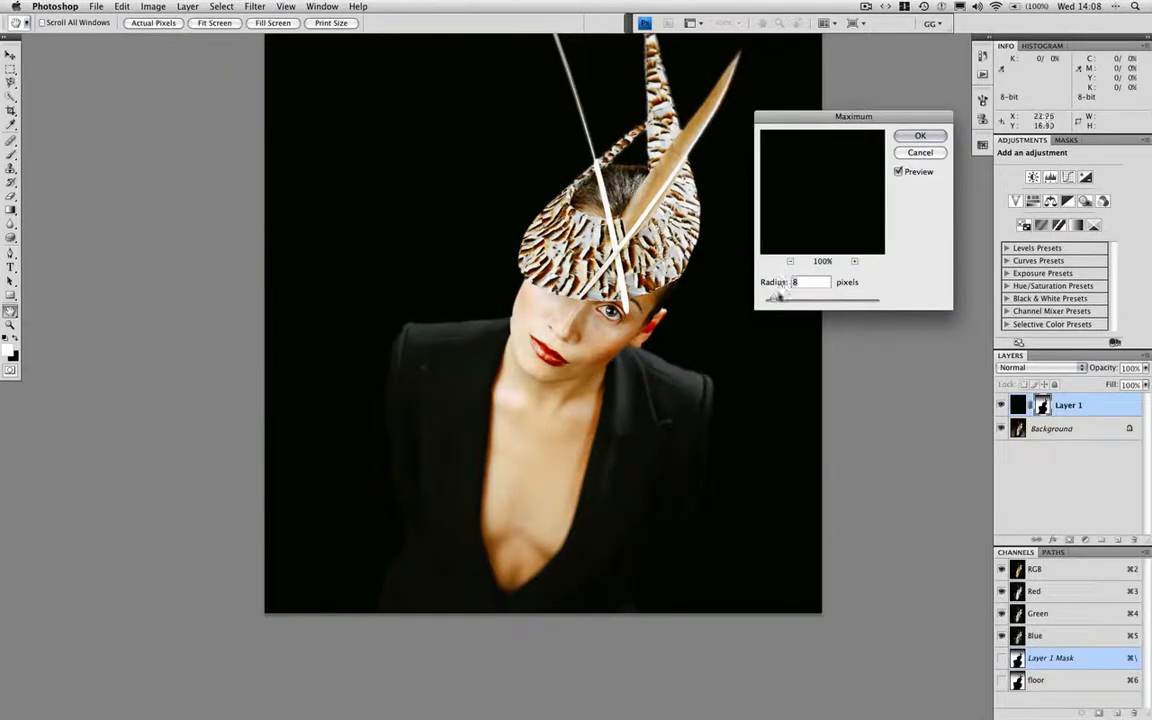
pyautogui.press('Up')
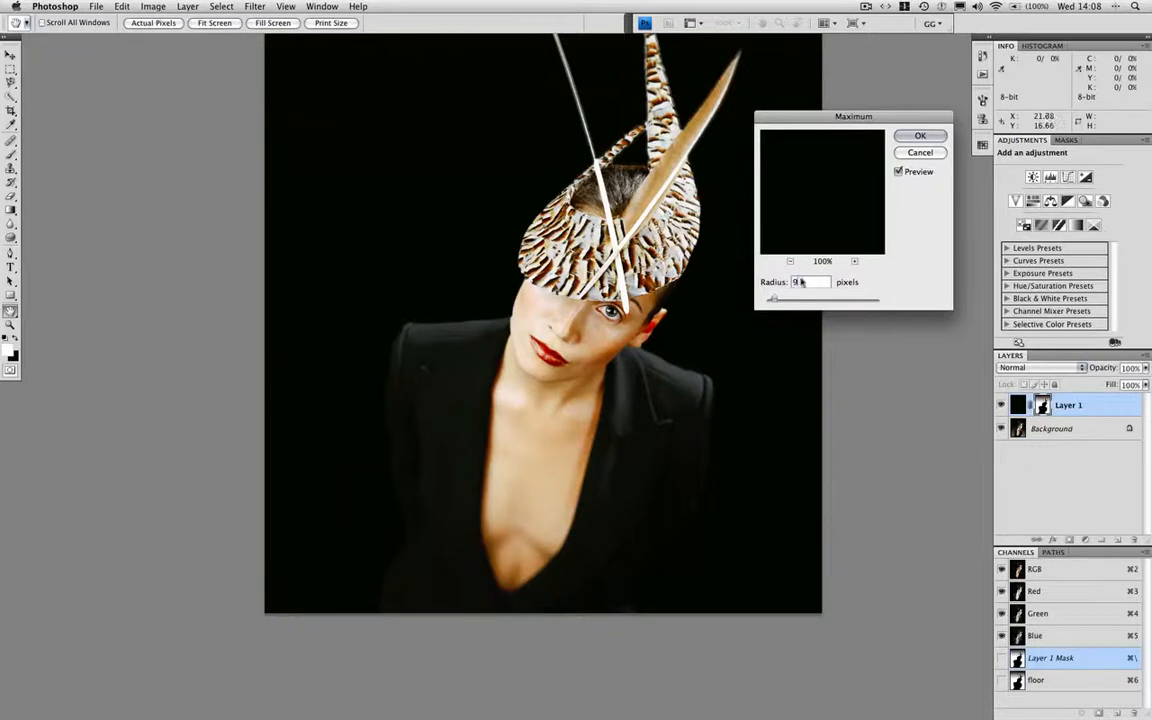
pyautogui.click(920, 136)
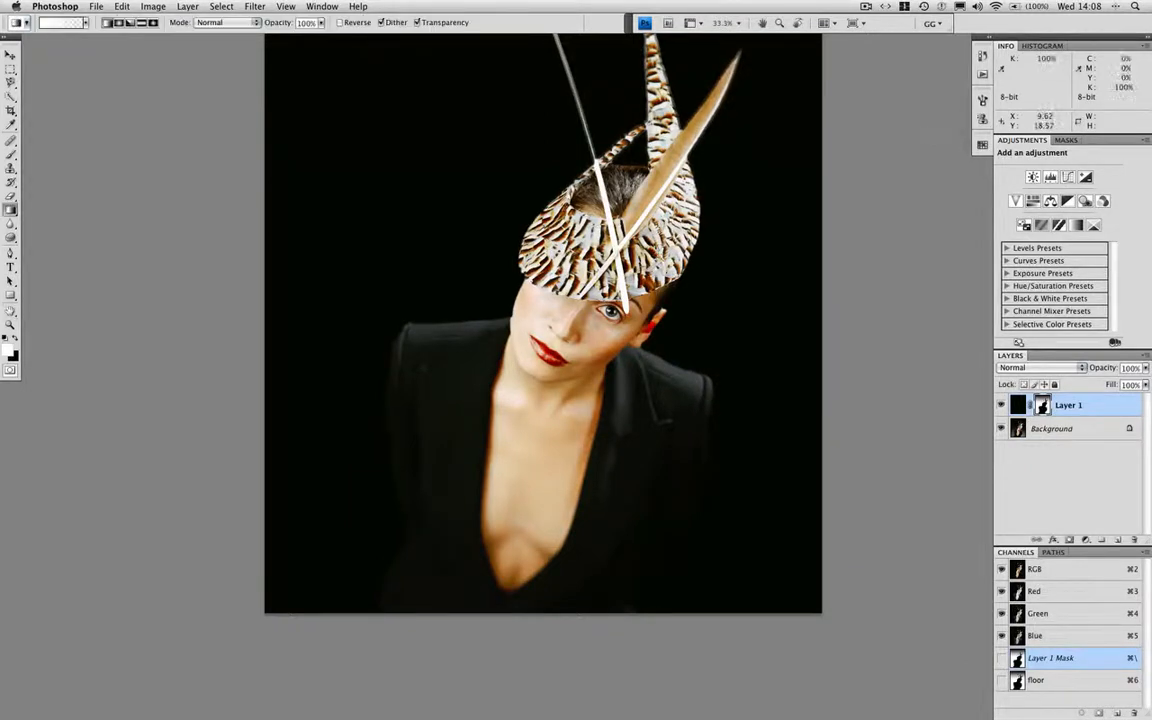
# Restore the original mask edge along the face, hair and hat with a 150 px History Brush at 100% opacity
pyautogui.press('super+alt+0')
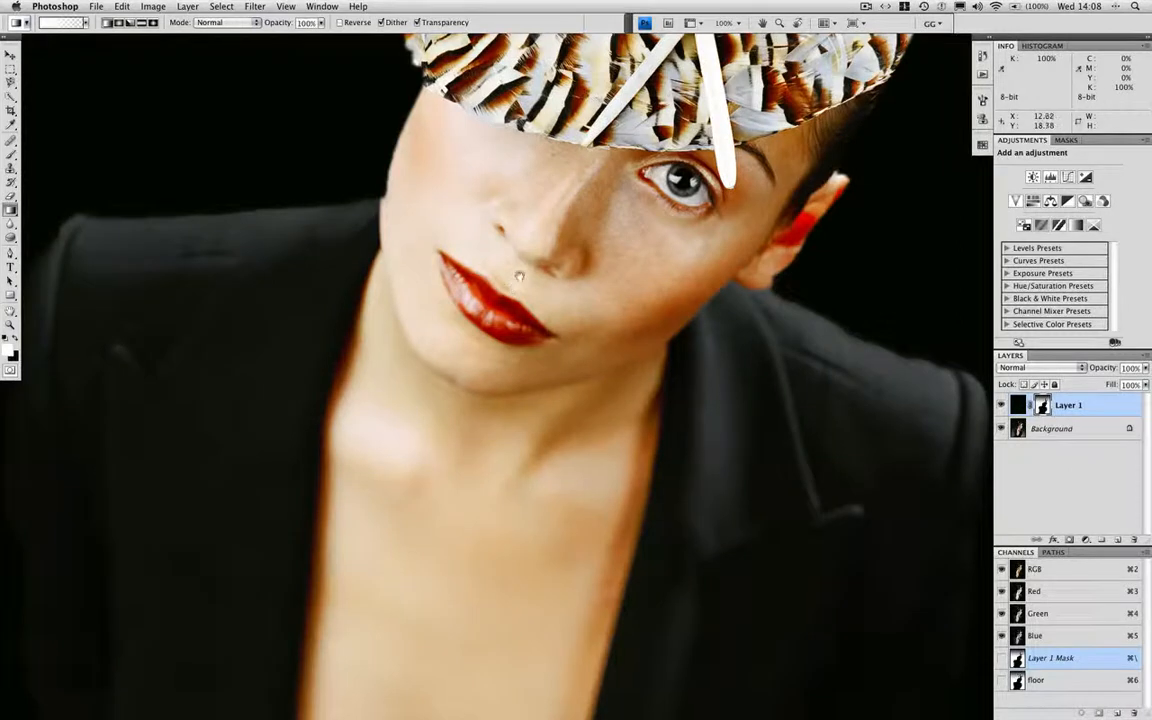
pyautogui.moveTo(585, 403); pyautogui.dragTo(743, 496)
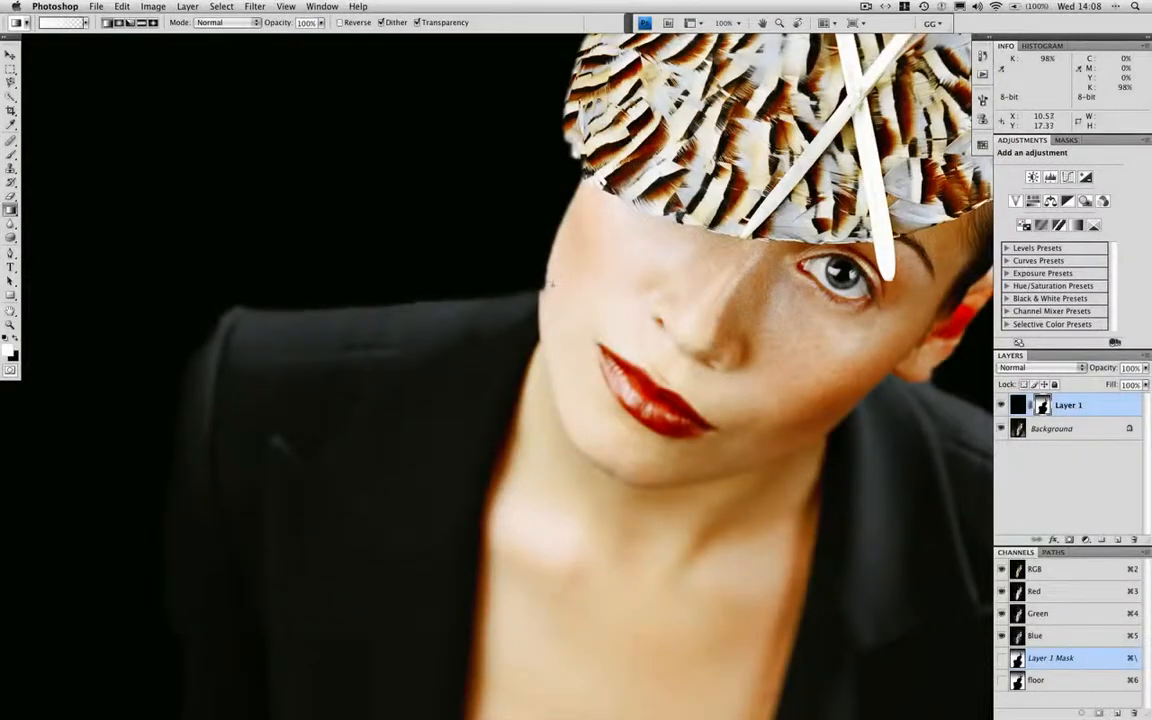
pyautogui.press('y')
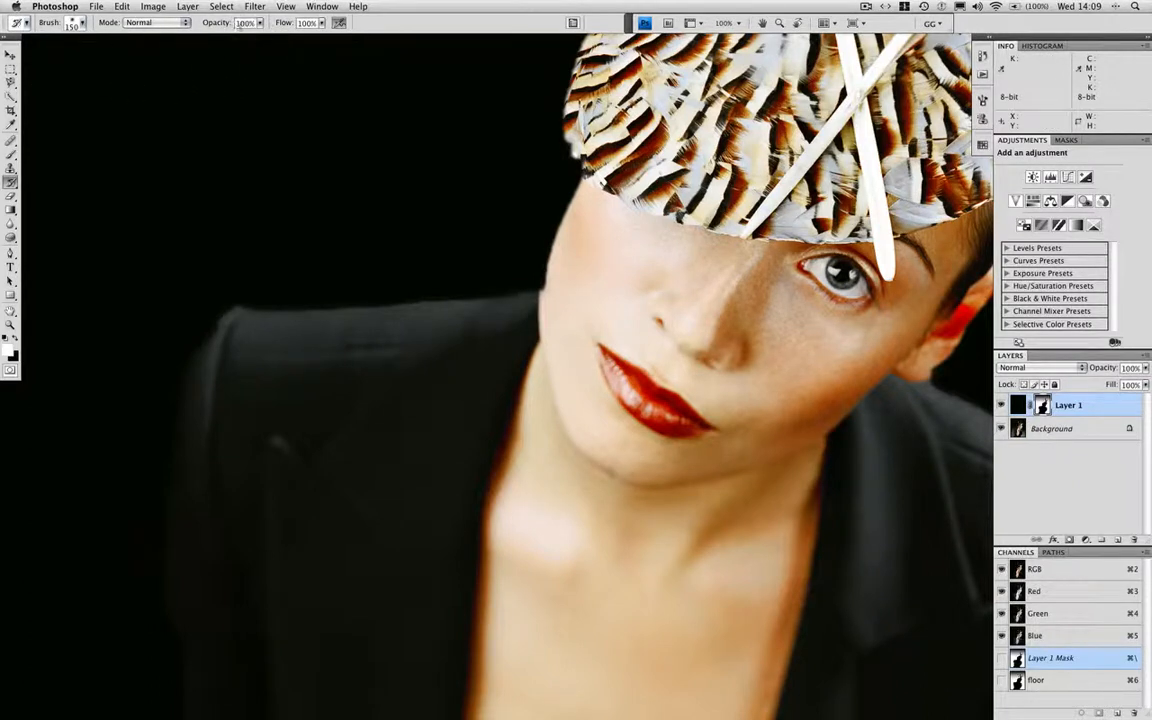
pyautogui.moveTo(573, 335)
pyautogui.mouseDown()
pyautogui.moveTo(571, 236)
pyautogui.moveTo(590, 157)
pyautogui.moveTo(562, 130)
pyautogui.moveTo(533, 134)
pyautogui.mouseUp()
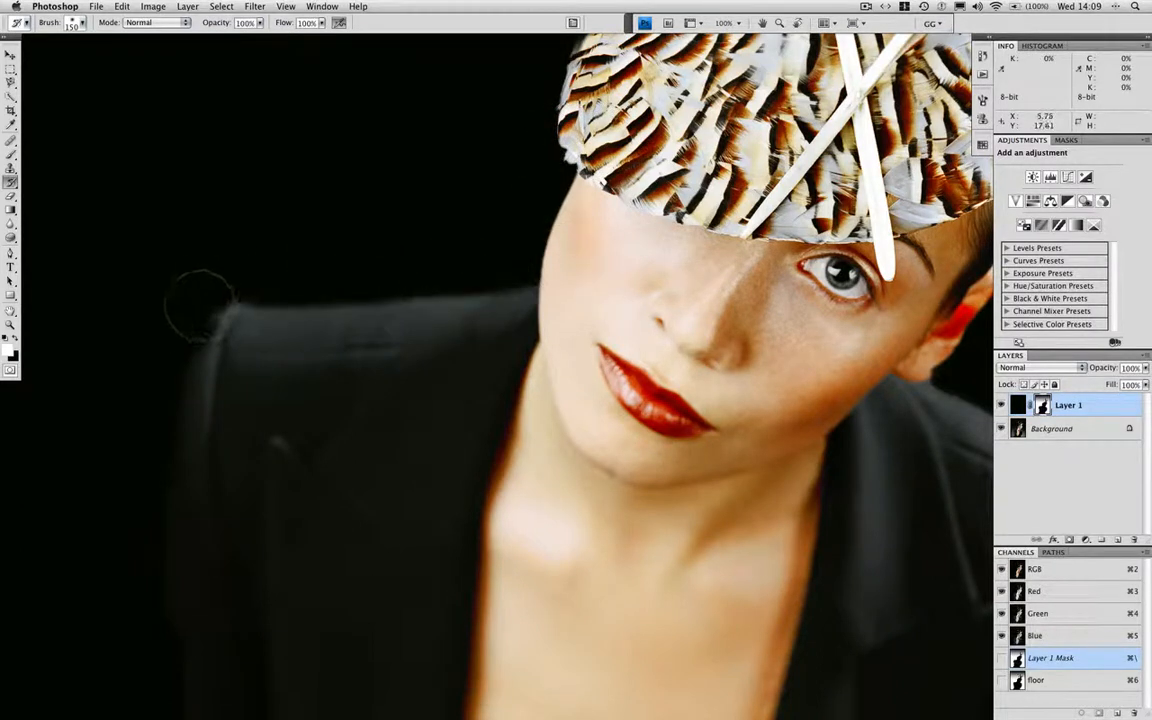
pyautogui.moveTo(740, 260); pyautogui.dragTo(545, 338)
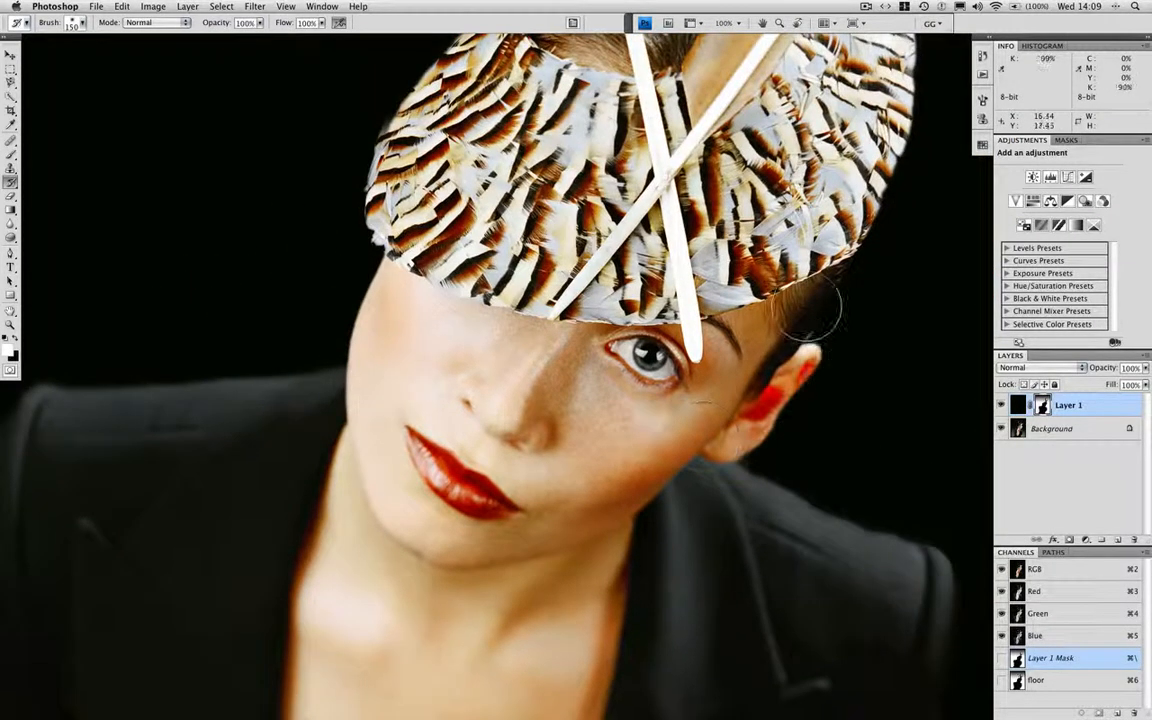
pyautogui.moveTo(905, 150); pyautogui.dragTo(890, 254)
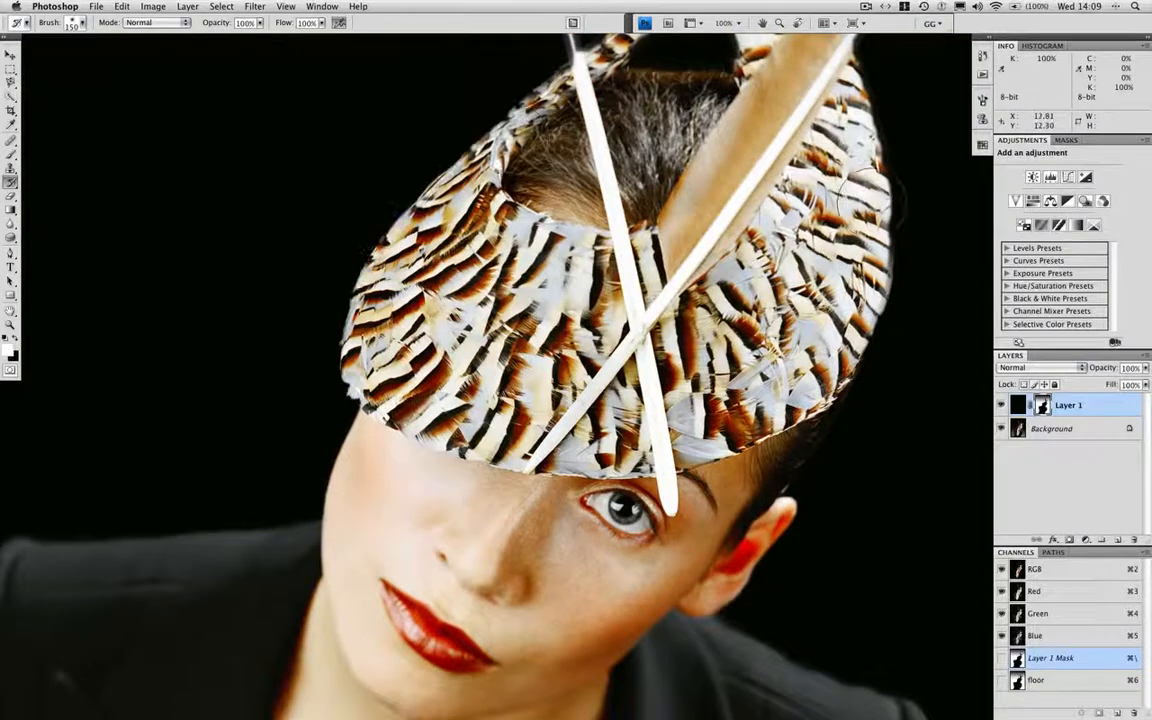
# Lower the opacity of the black Layer 1 to 90%
pyautogui.press('super+0')
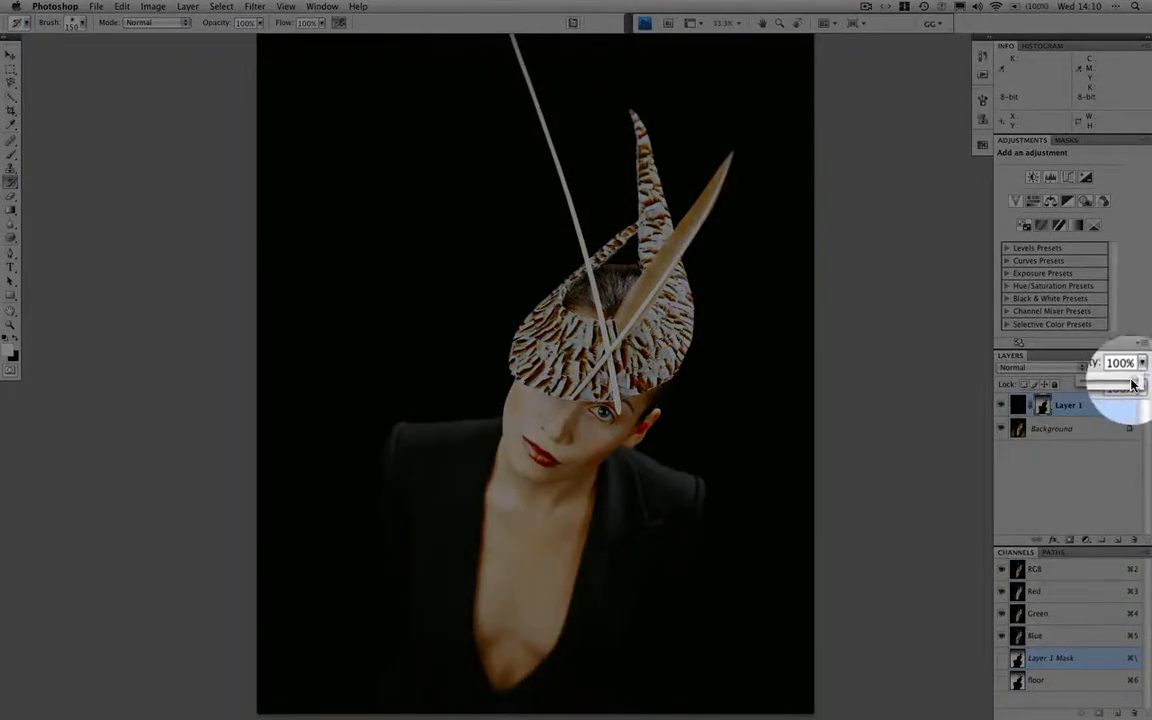
pyautogui.moveTo(1138, 384); pyautogui.dragTo(1135, 382)
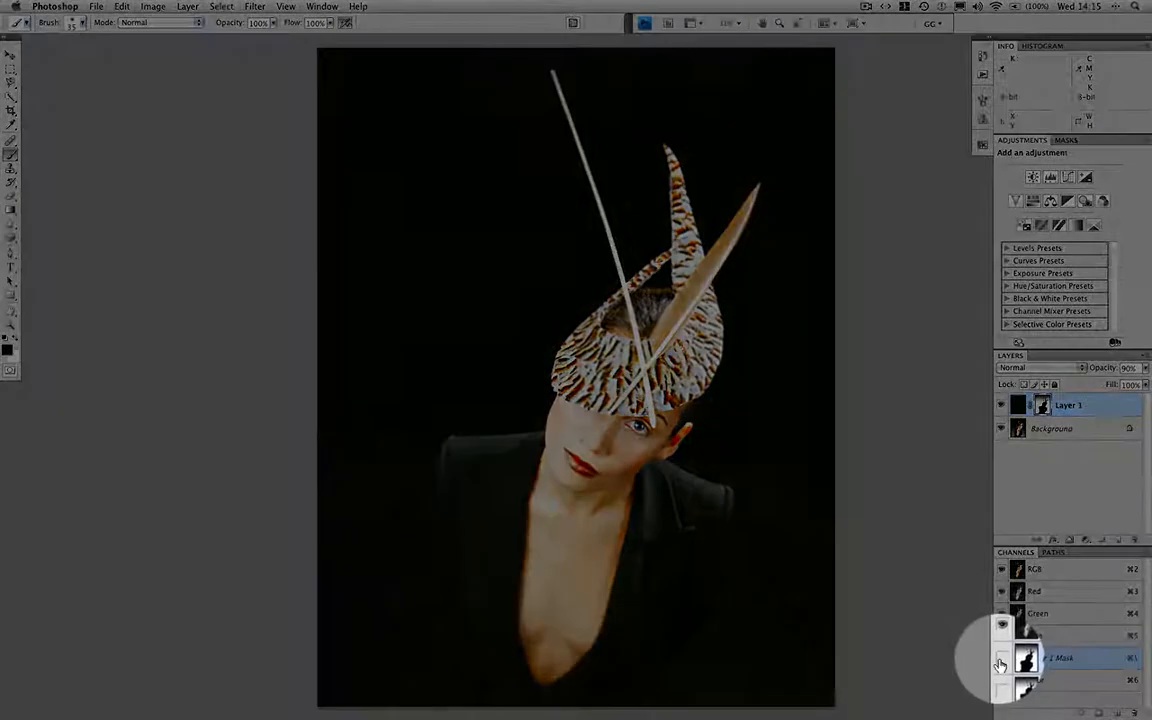
# Display Layer 1's mask as an overlay and paint black over the missed spot on the jacket's lower edge with a 50 px brush
pyautogui.click(1001, 660)
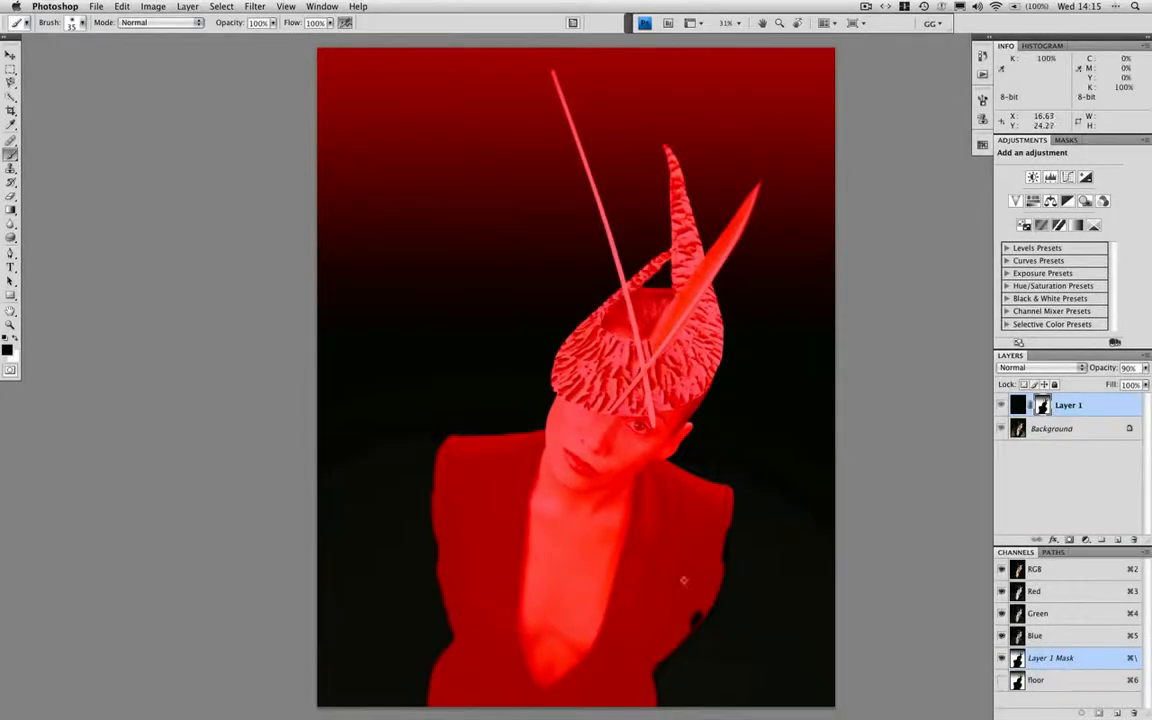
pyautogui.press(']')
pyautogui.press(']')
pyautogui.moveTo(697, 614); pyautogui.dragTo(694, 621)
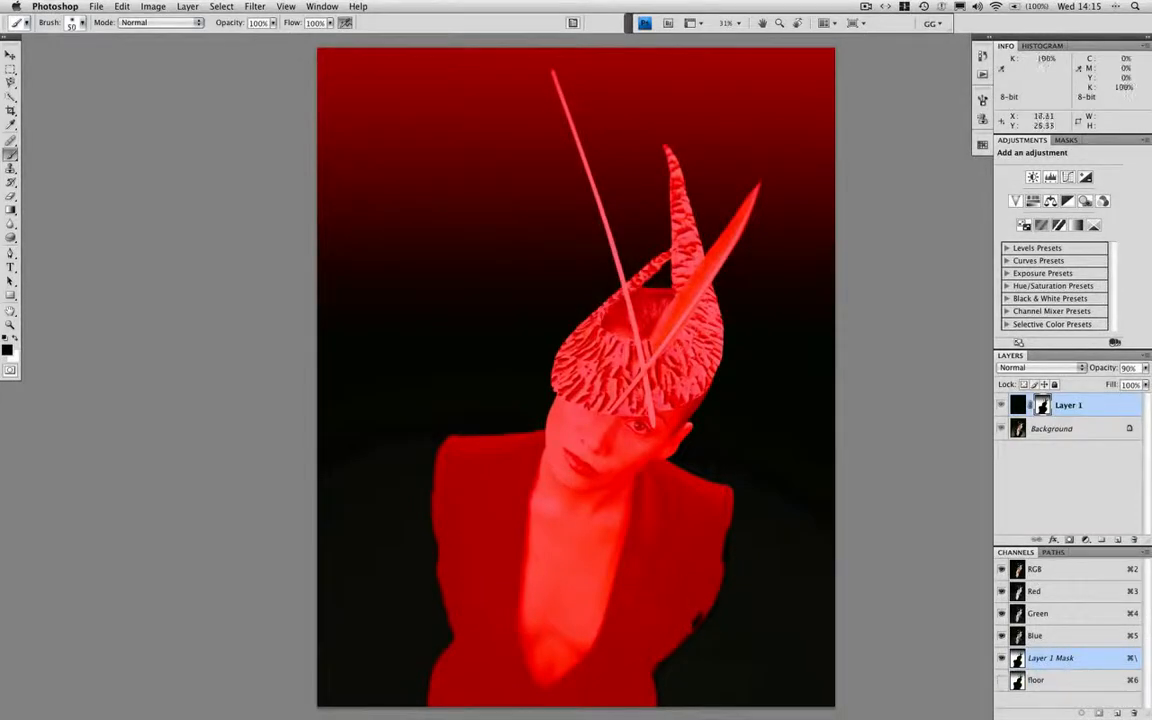